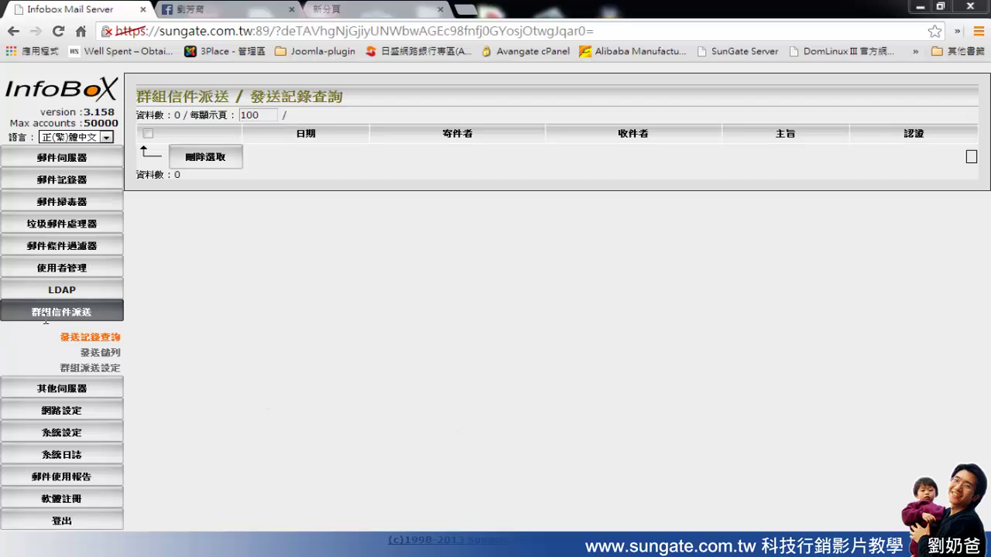
- Open the 群組派送設定 page listing the mail groups and their virtual accounts
left_click(106, 370)
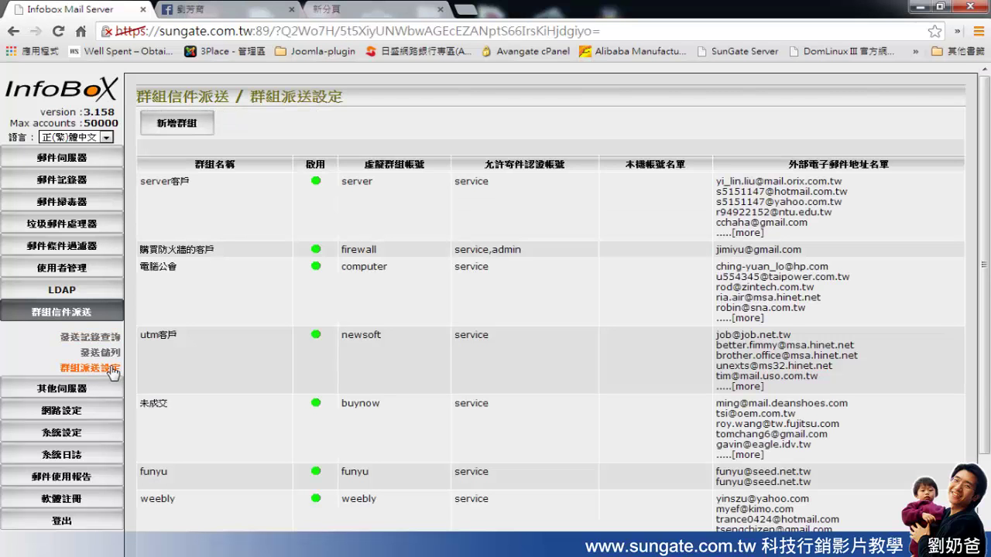
- Start a new group with 新增群組 and put the caret in the external address box
left_click(197, 136)
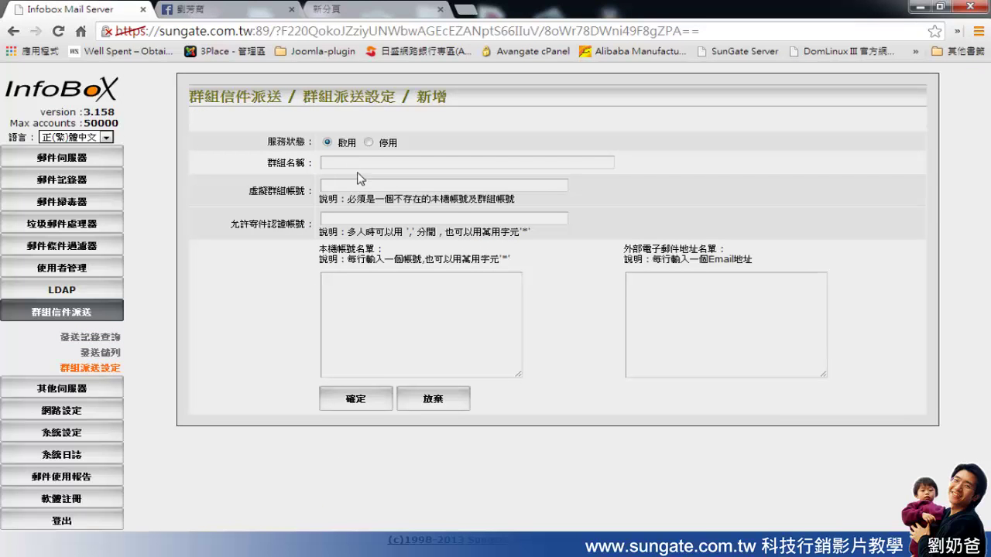
left_click(690, 293)
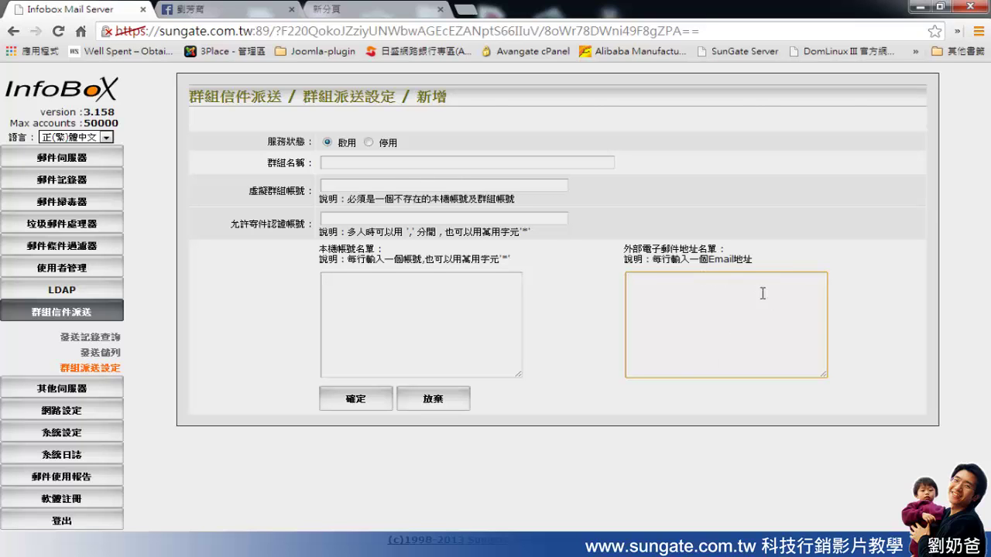
- Discard the new-group form and scroll through the eight groups in the list
left_click(459, 400)
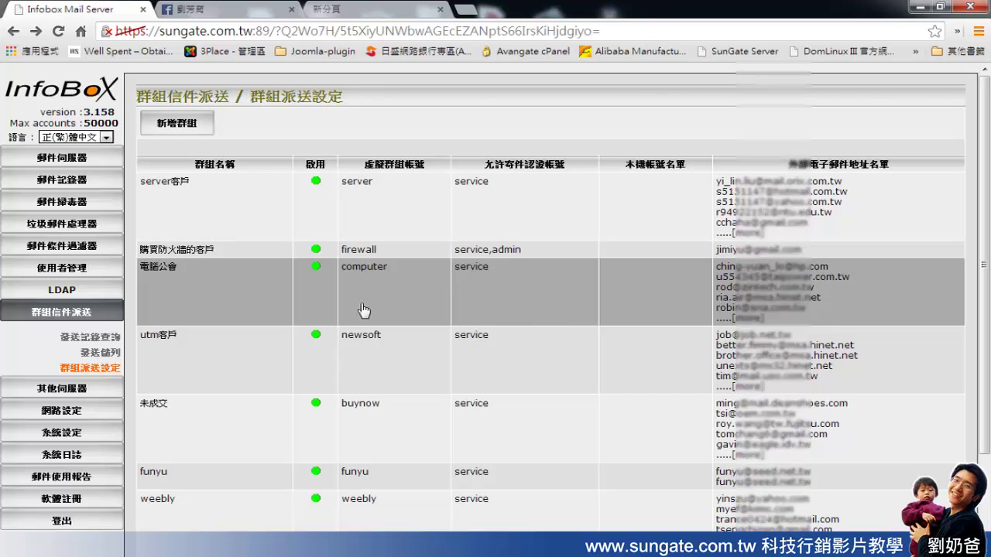
scroll(287, 392, "down", 3)
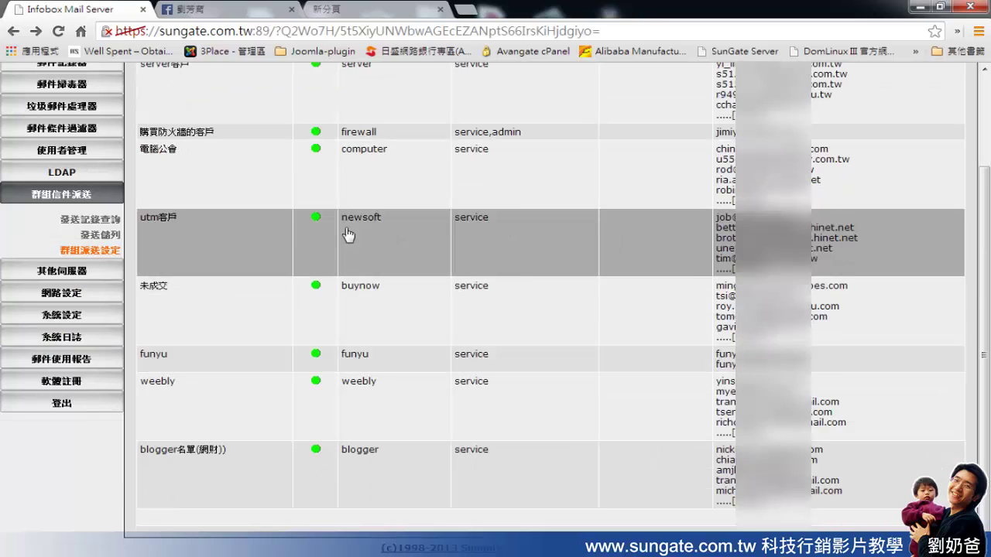
scroll(355, 271, "up", 2)
- Open the 電腦公會 group and highlight its name and virtual account computer
left_click(376, 222)
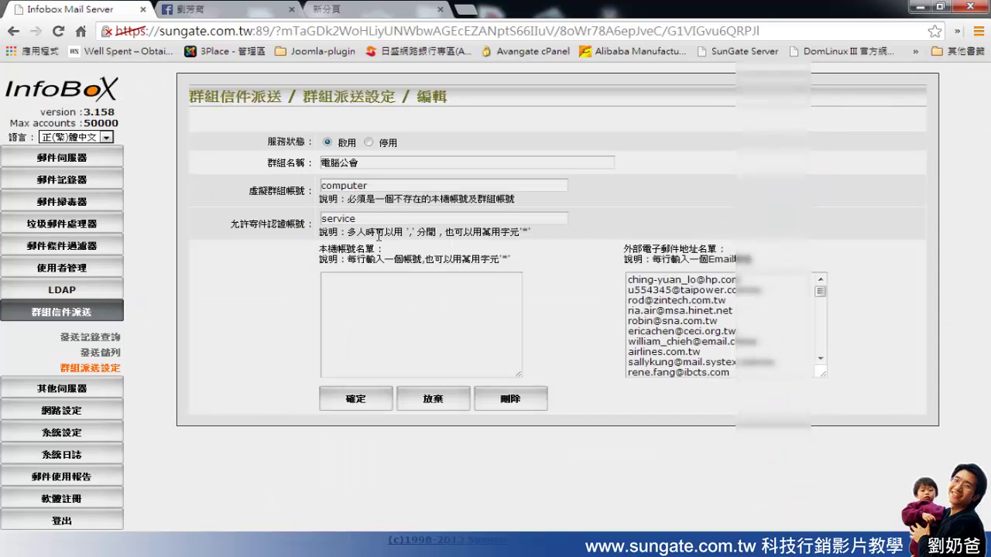
left_click_drag(380, 168, 315, 173)
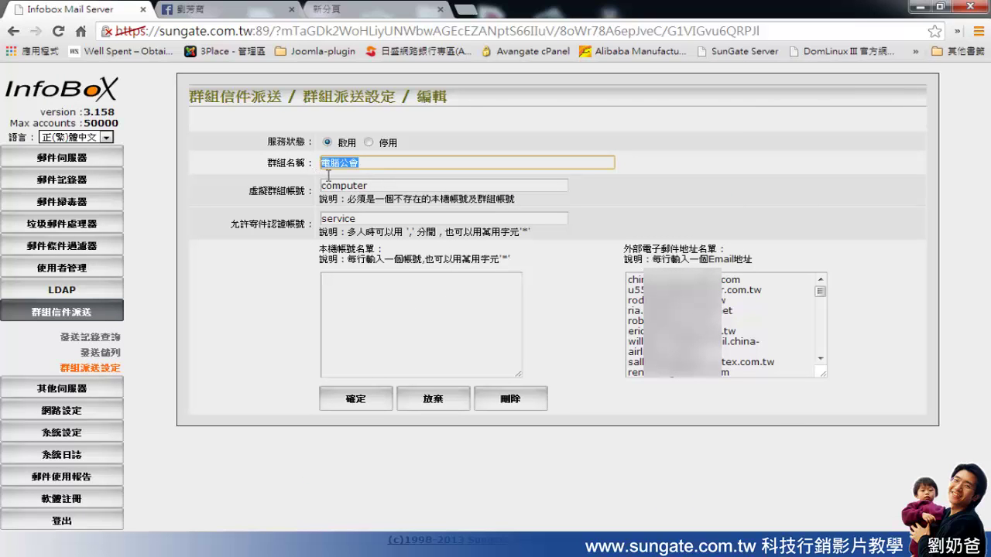
left_click(387, 191)
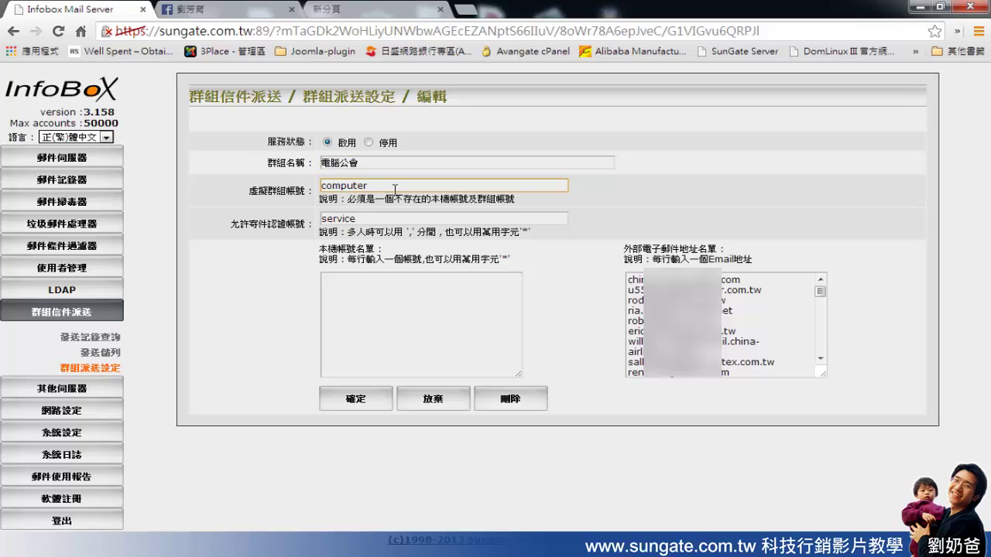
left_click_drag(394, 190, 309, 195)
left_click(364, 189)
- Highlight the group's external e-mail addresses one line at a time
left_click_drag(635, 286, 735, 369)
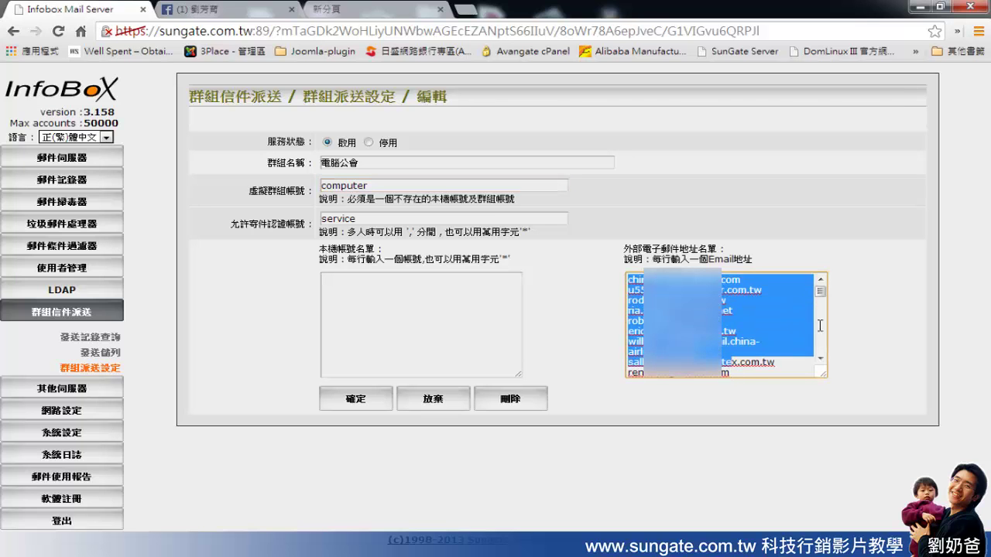
left_click_drag(820, 298, 822, 288)
left_click(789, 309)
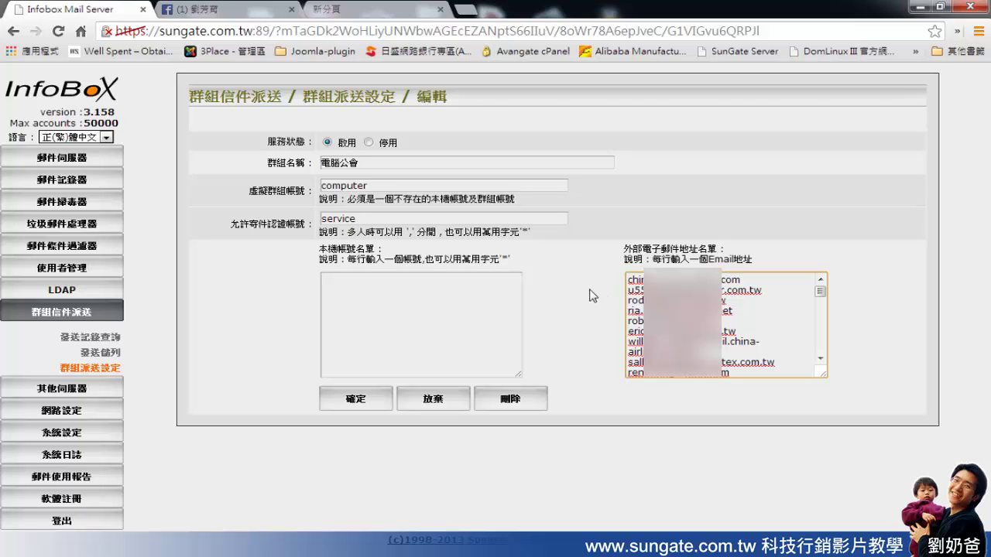
left_click_drag(745, 280, 623, 287)
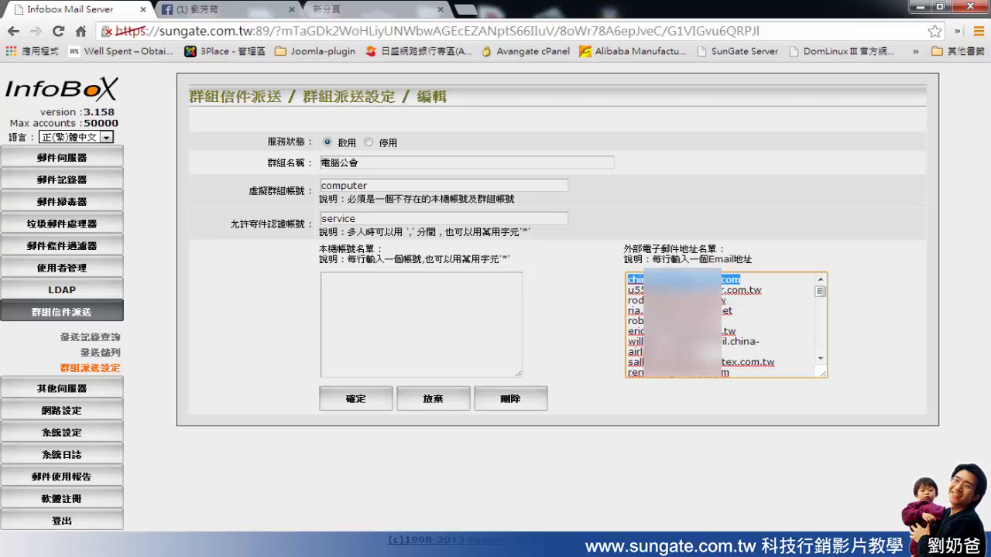
left_click_drag(762, 291, 618, 300)
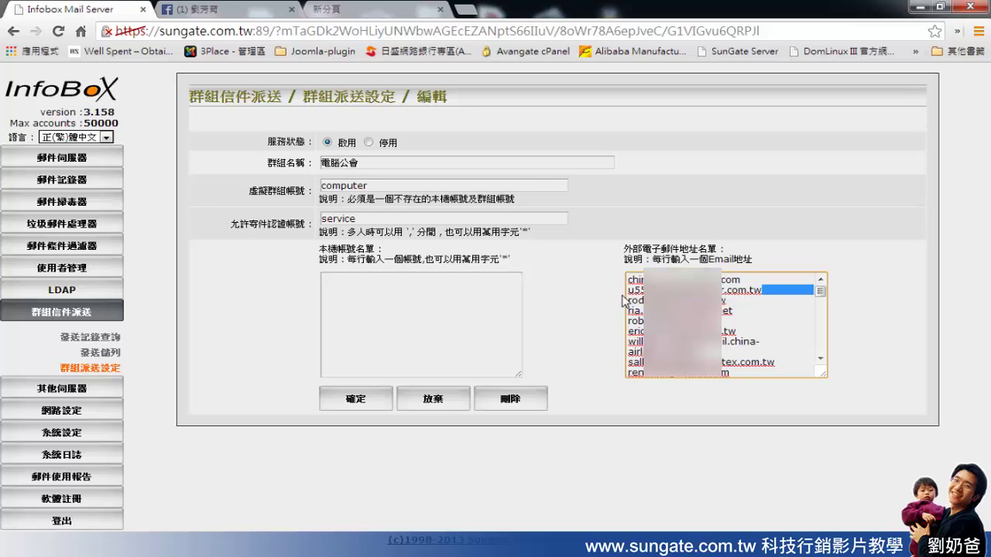
left_click_drag(732, 303, 634, 310)
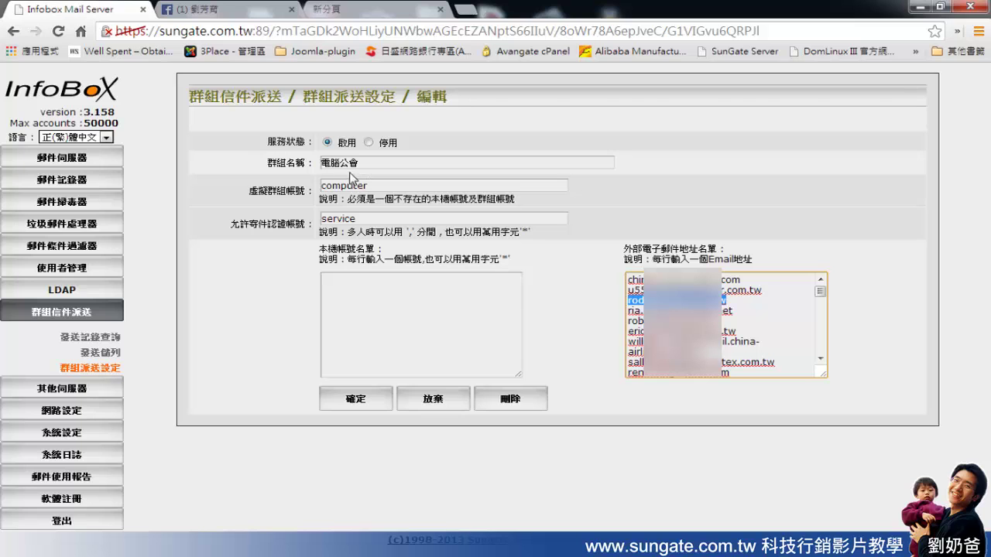
- Point out the virtual account computer, allowed sender service and the address list
left_click_drag(257, 198, 307, 195)
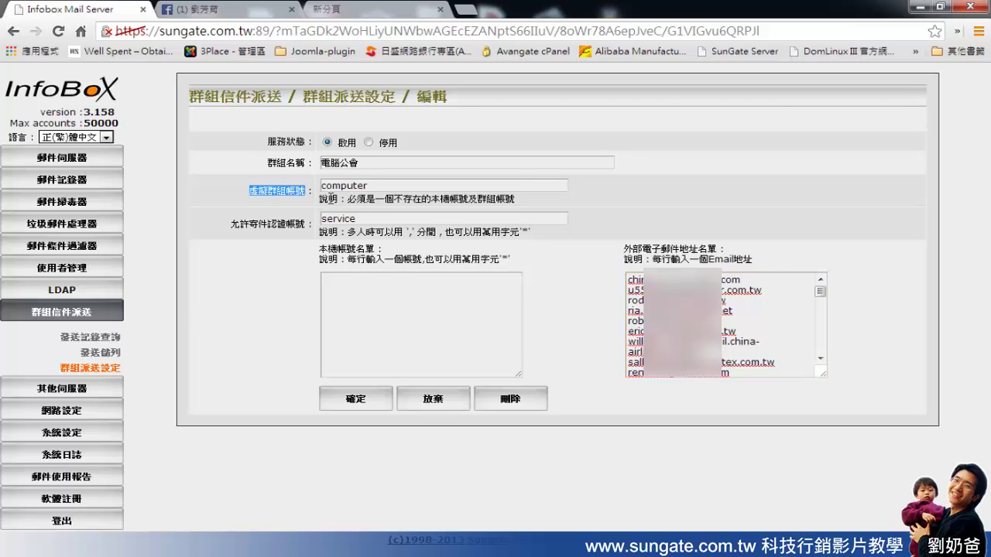
left_click_drag(392, 190, 325, 189)
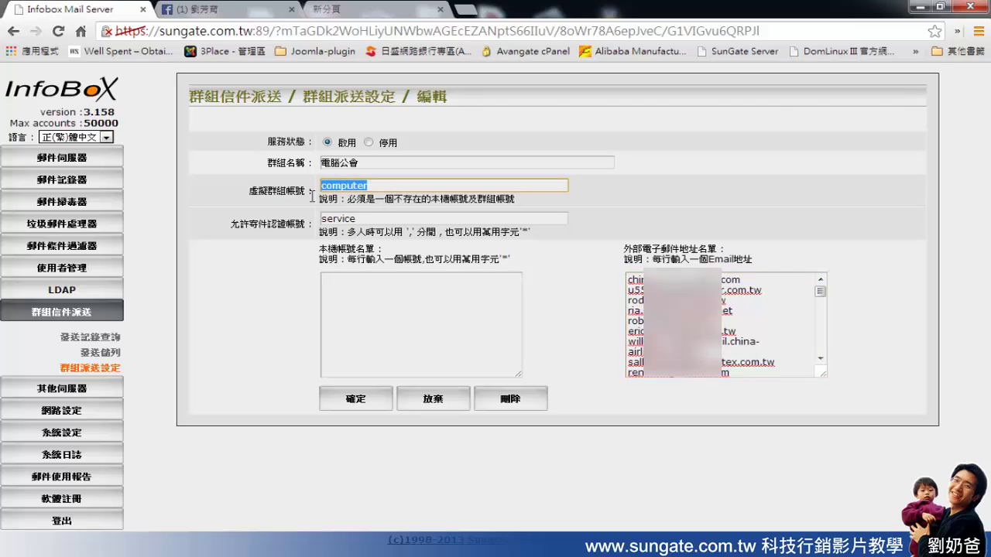
left_click(398, 190)
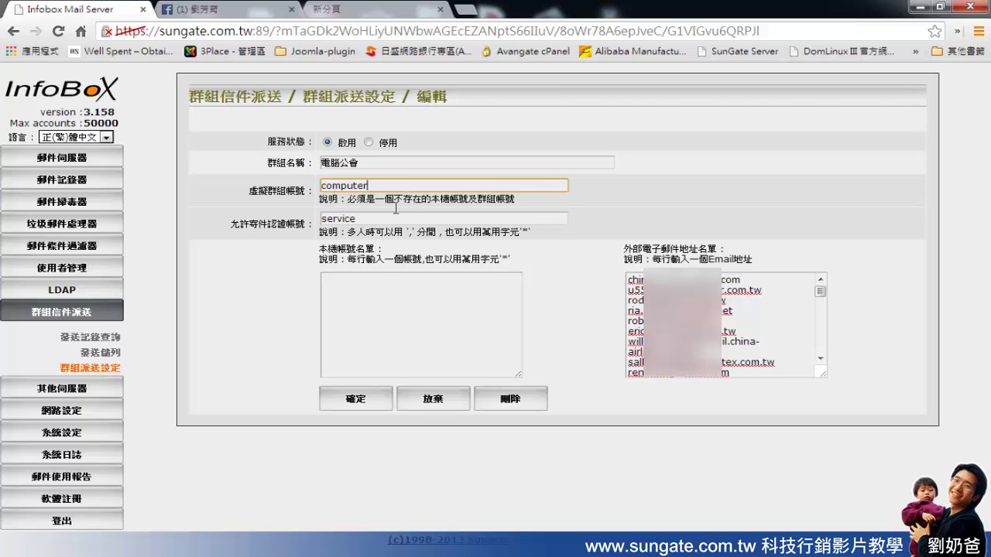
left_click_drag(230, 224, 315, 232)
double_click(364, 225)
left_click(384, 226)
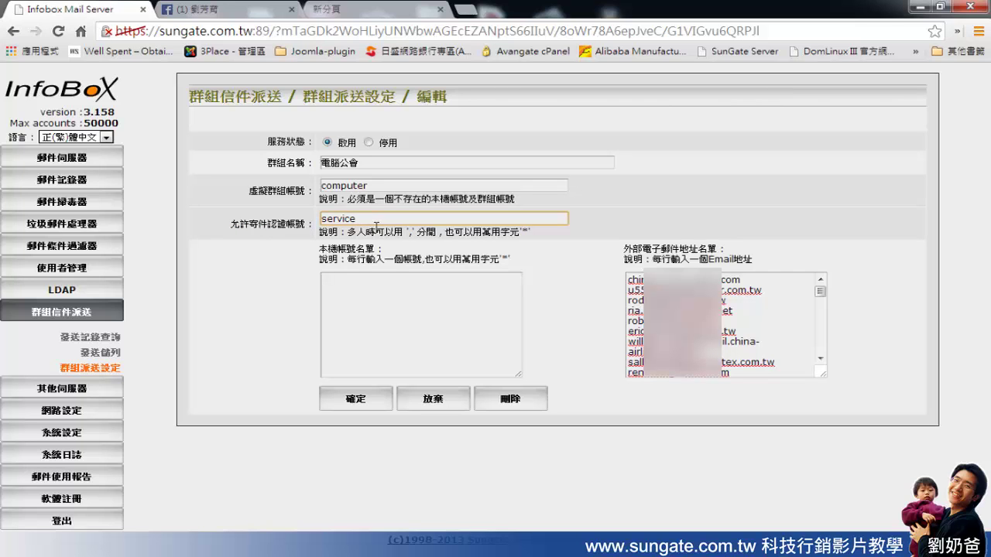
double_click(359, 223)
left_click_drag(380, 189, 317, 191)
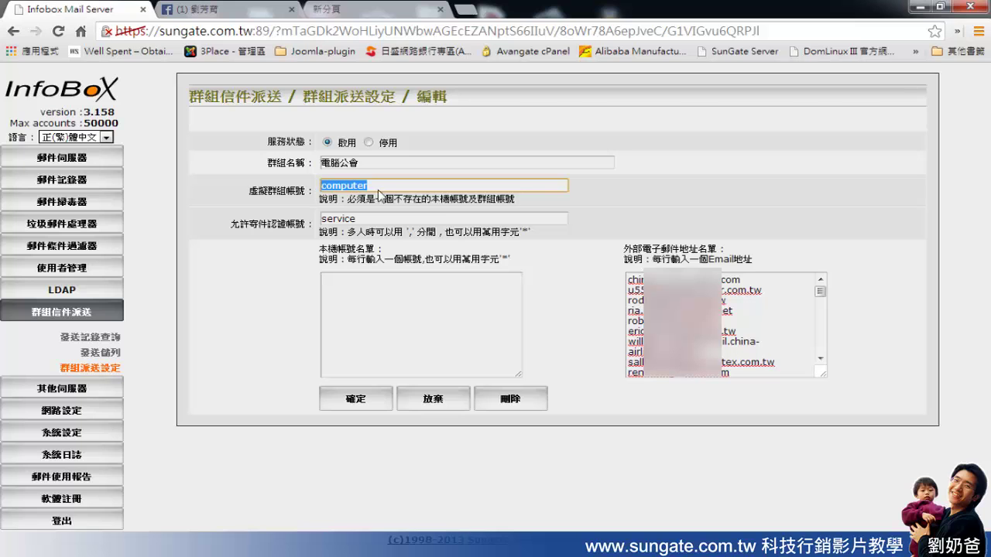
left_click_drag(630, 282, 731, 374)
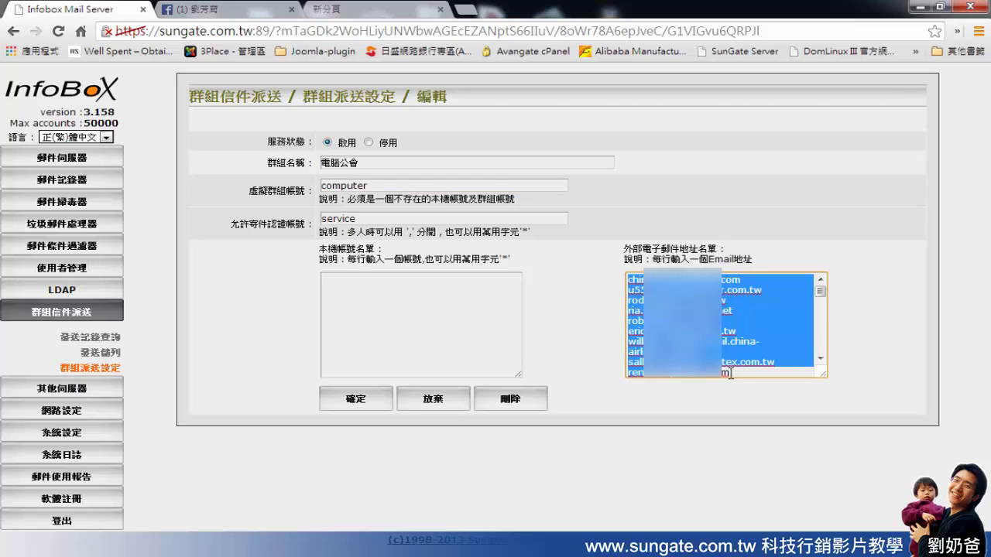
left_click(496, 223)
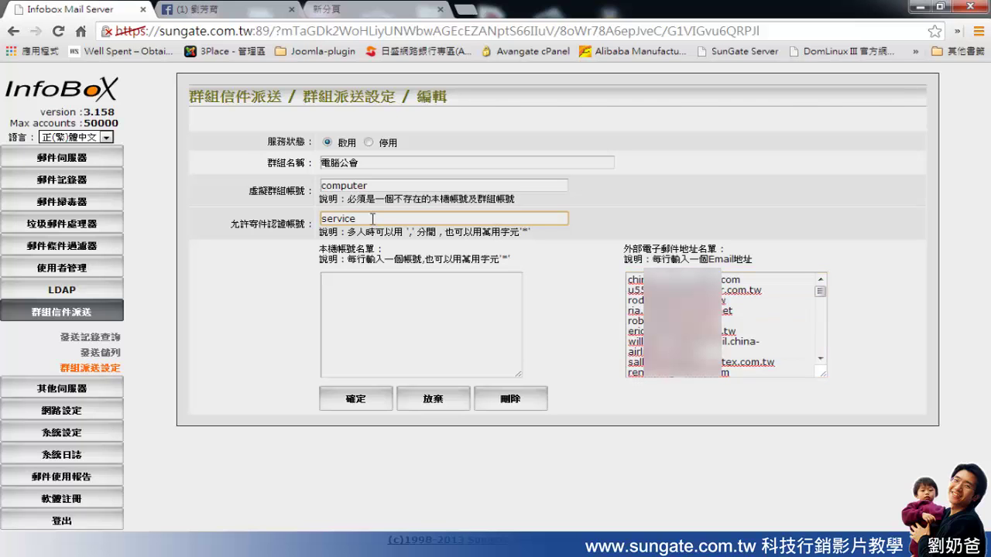
double_click(379, 191)
double_click(380, 223)
- Search 使用者管理 accounts for 'service' to view its 5000 MB quota, then go back
left_click(82, 268)
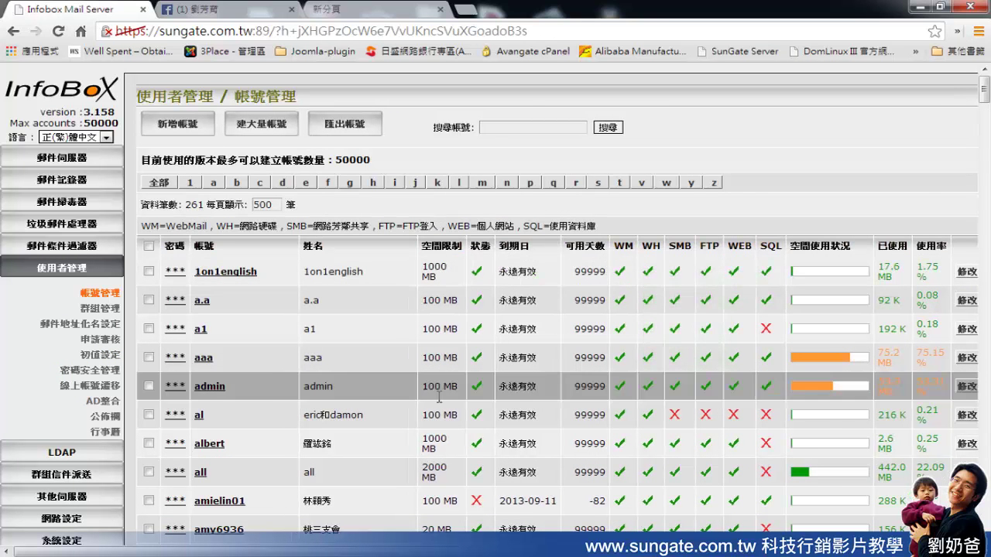
left_click(574, 132)
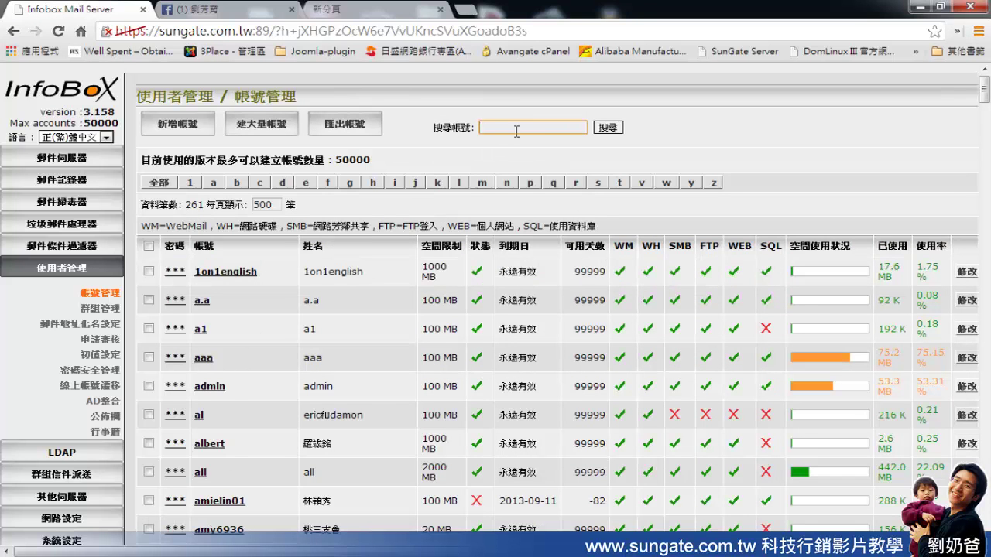
type("servi")
type("ce")
left_click(608, 129)
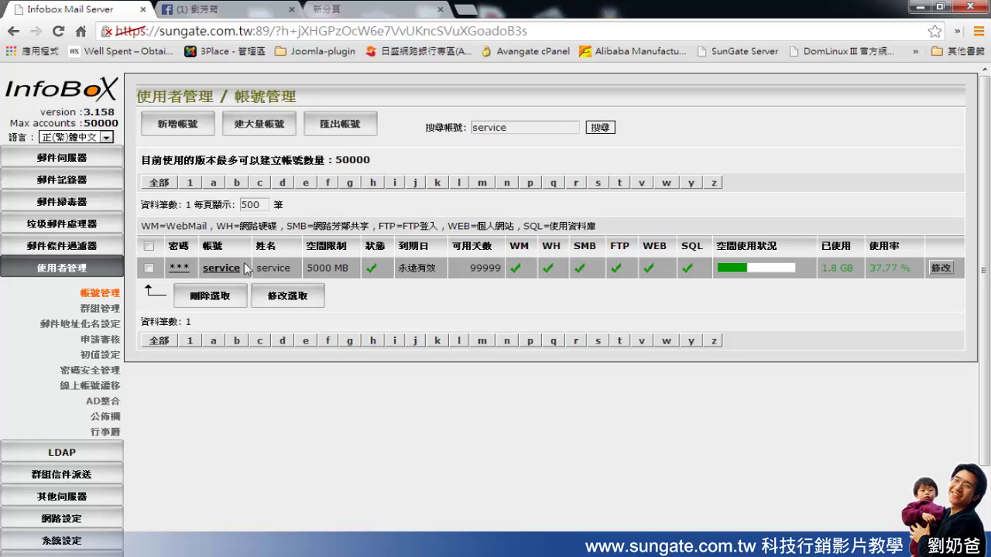
left_click(13, 32)
left_click(14, 32)
left_click_drag(370, 186, 316, 199)
left_click(299, 200)
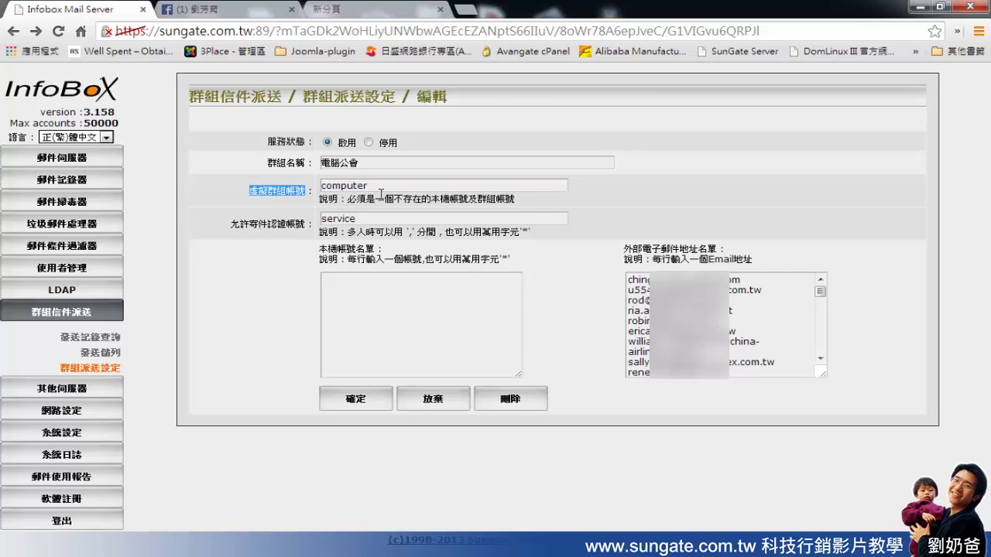
left_click_drag(380, 194, 316, 203)
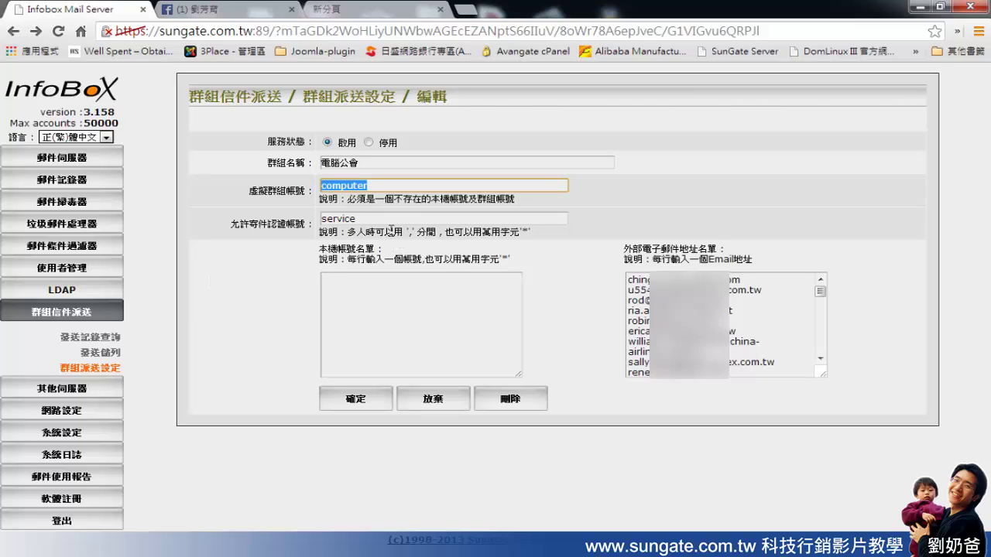
left_click(430, 223)
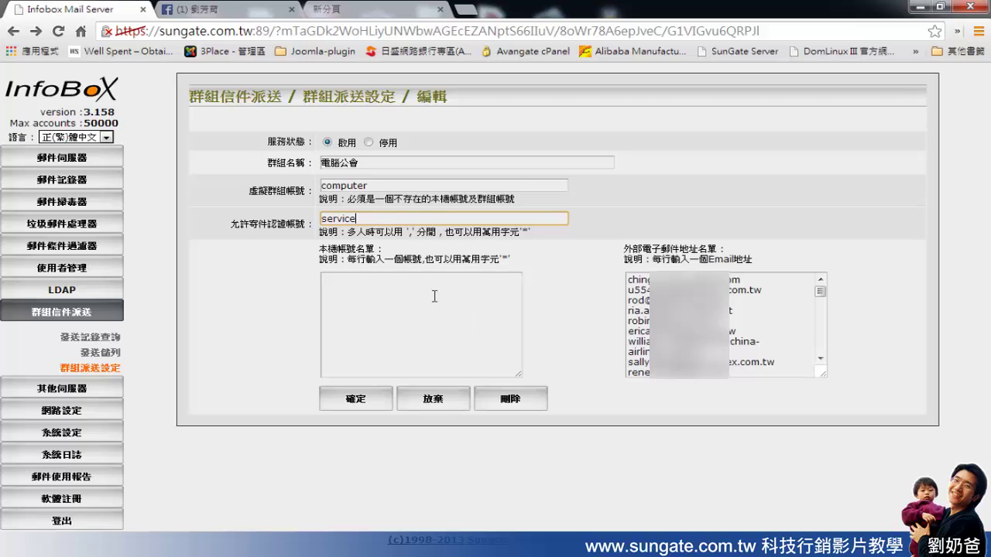
left_click_drag(391, 223, 286, 225)
left_click_drag(400, 192, 268, 197)
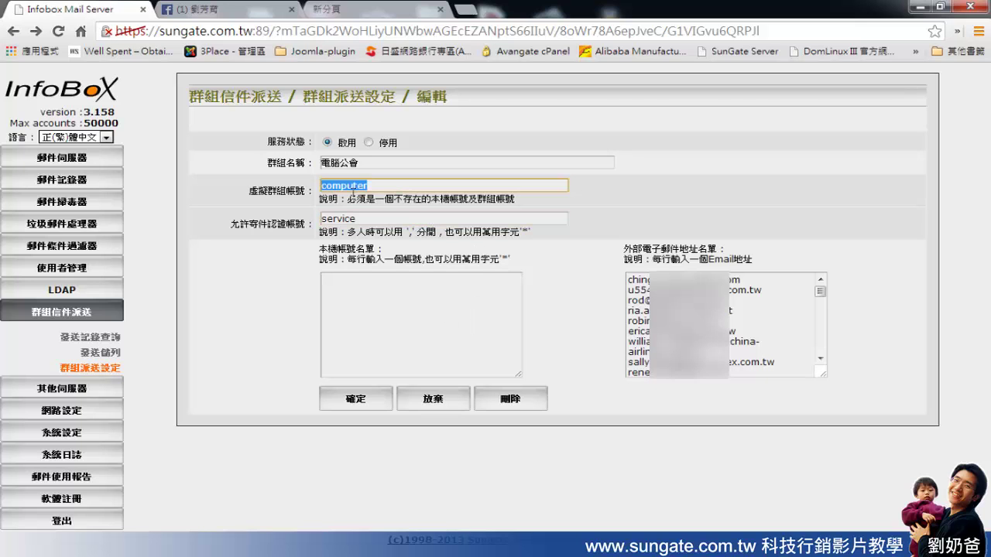
left_click_drag(634, 292, 734, 410)
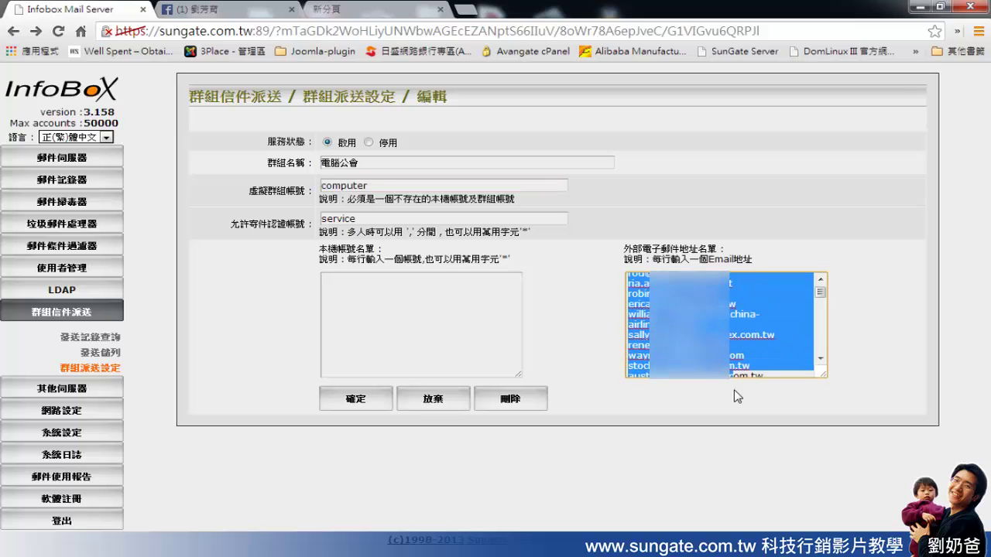
left_click(733, 410)
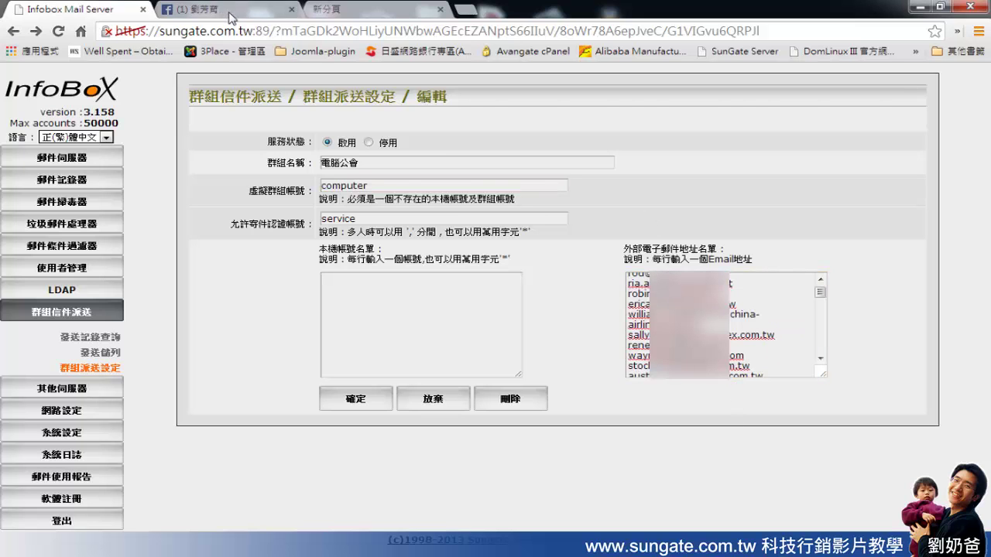
left_click(368, 11)
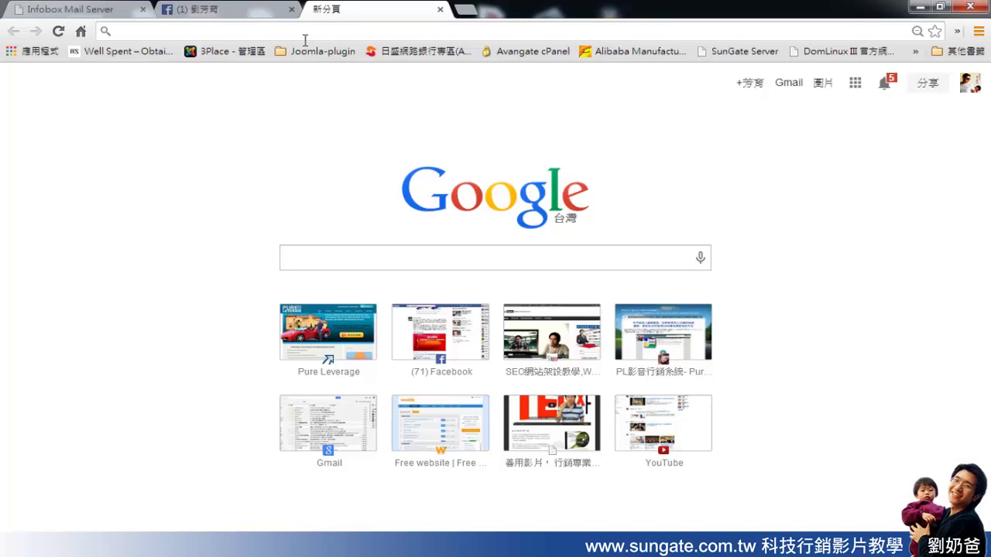
type("http://sungate.com.tw:888")
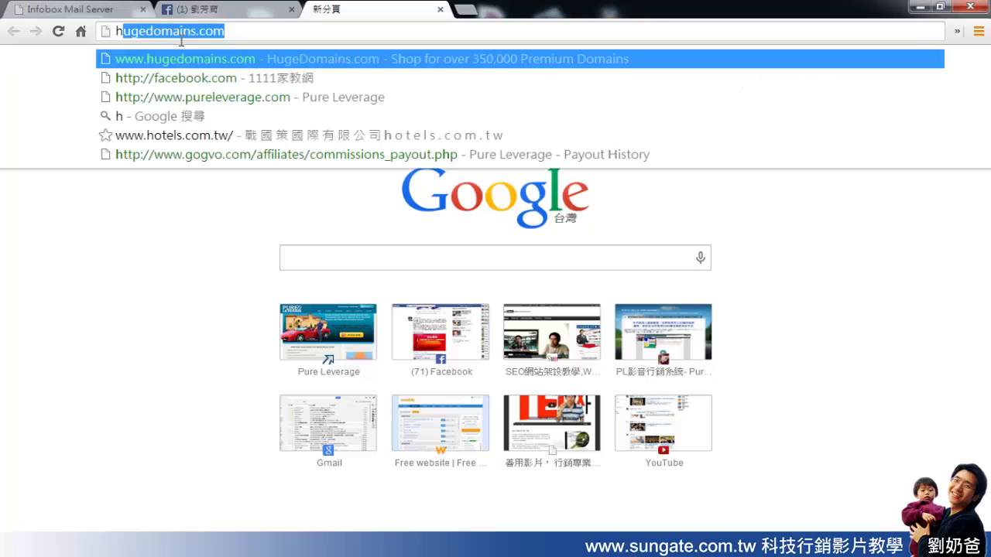
key("Return")
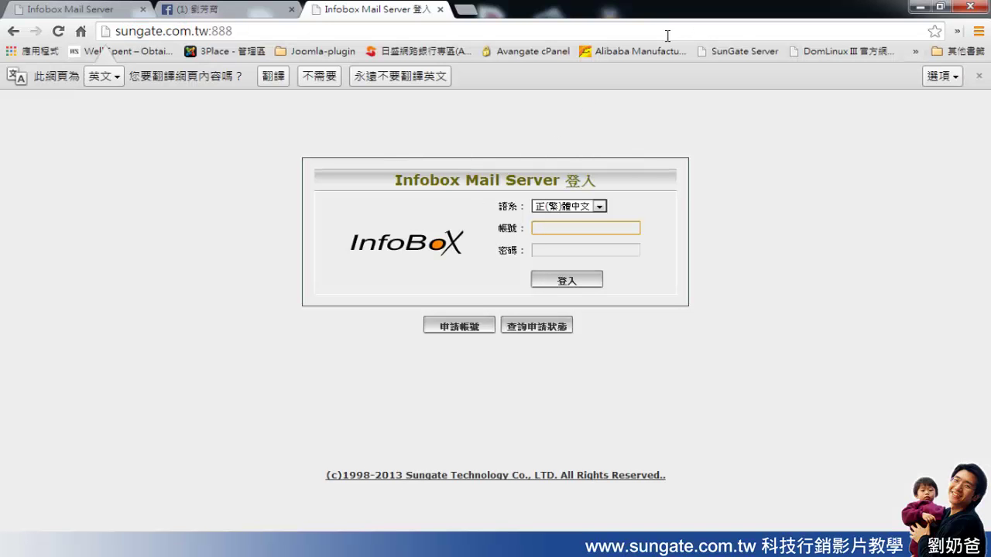
- Check the allowed sender account name, then enter 'servi' as the webmail username
left_click(78, 9)
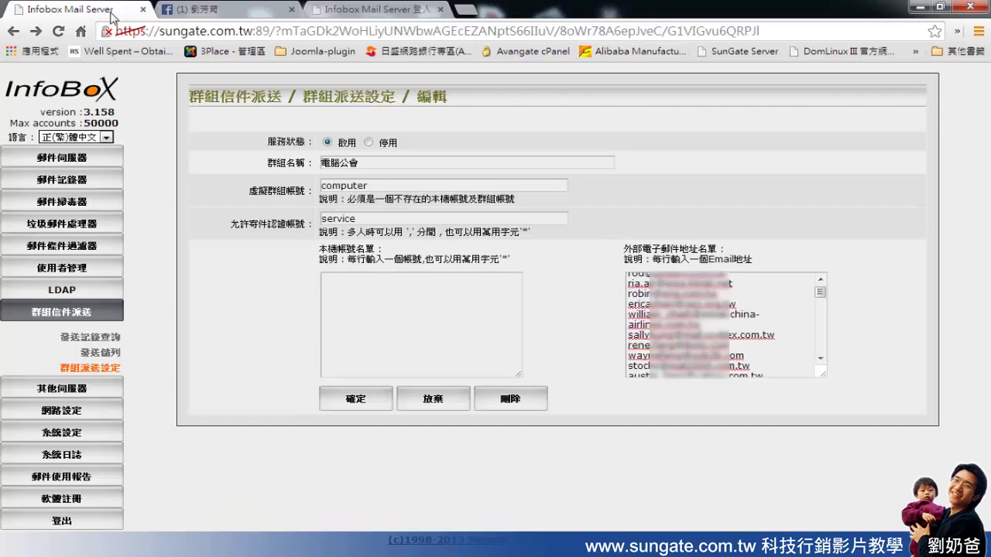
left_click_drag(254, 230, 312, 231)
double_click(364, 226)
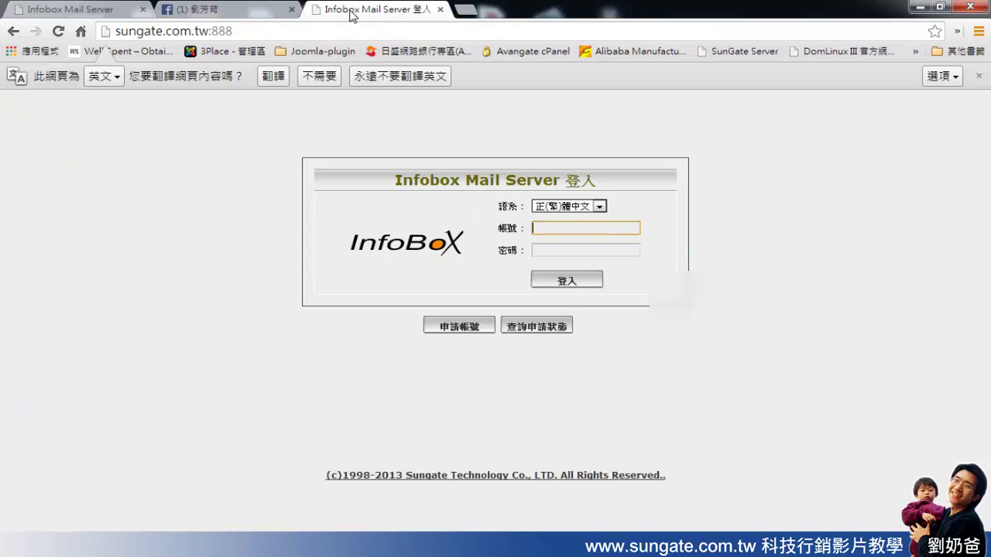
left_click(349, 10)
type("service")
key("Tab")
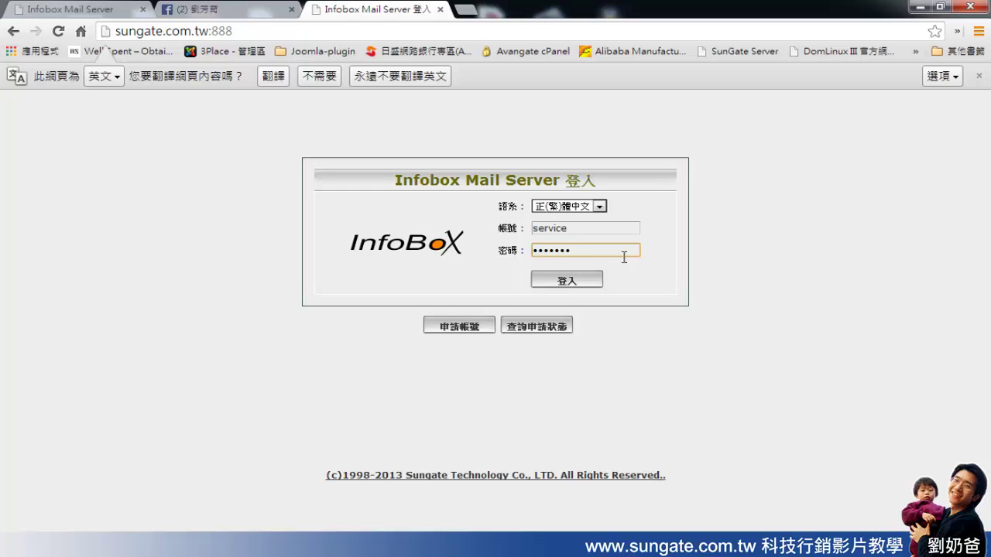
- Enter the account password, log in as service, and open a new mail from 電子信箱
type("*******")
left_click(563, 281)
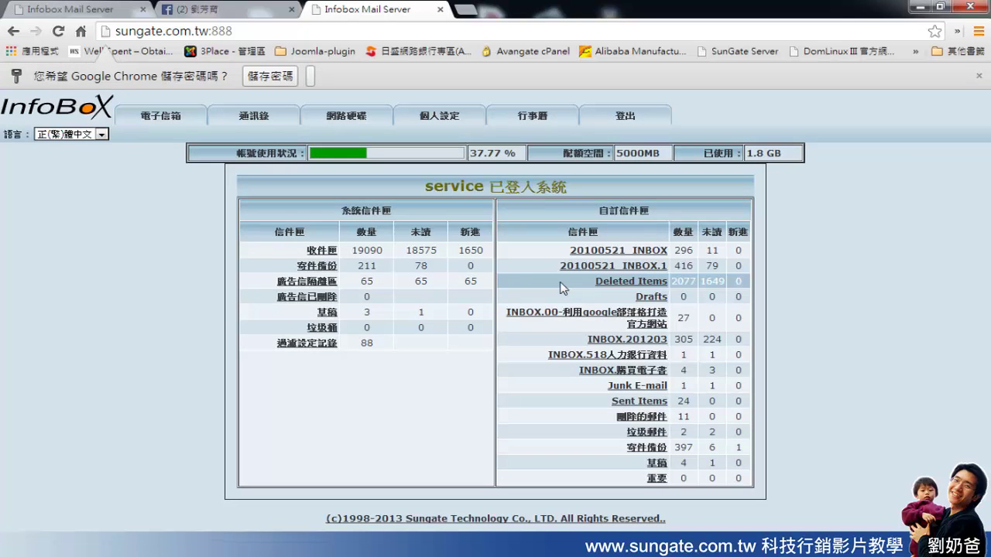
left_click(188, 122)
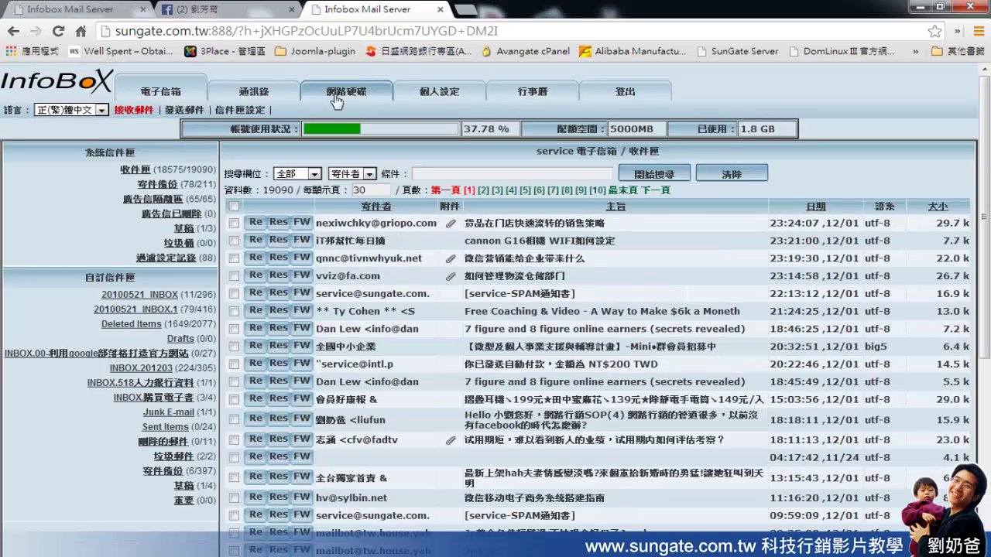
left_click(185, 110)
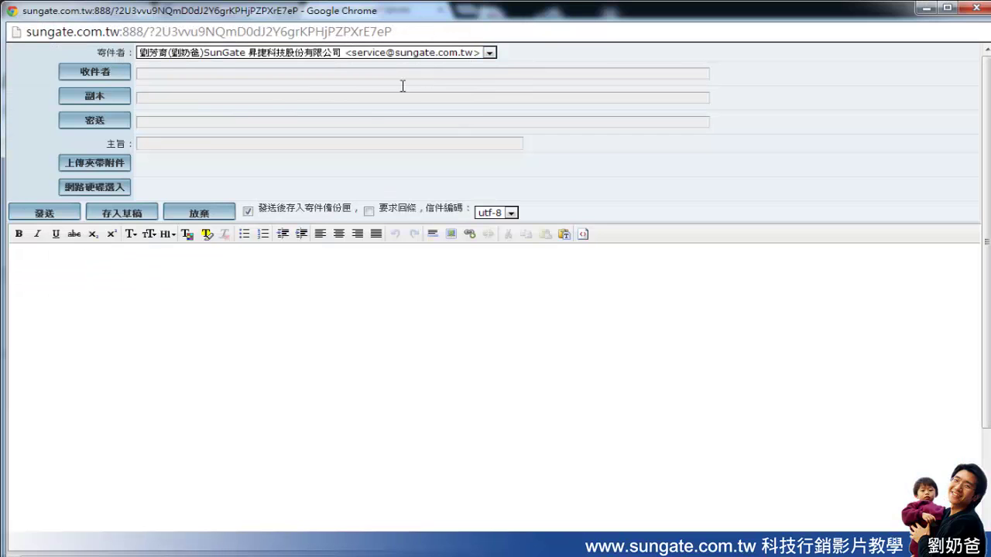
left_click(423, 55)
left_click(424, 56)
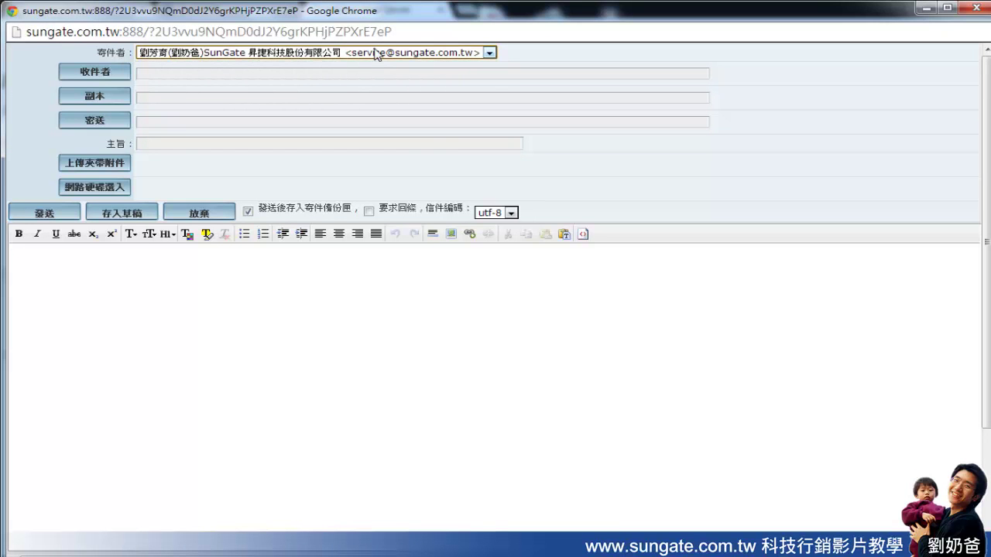
left_click(160, 80)
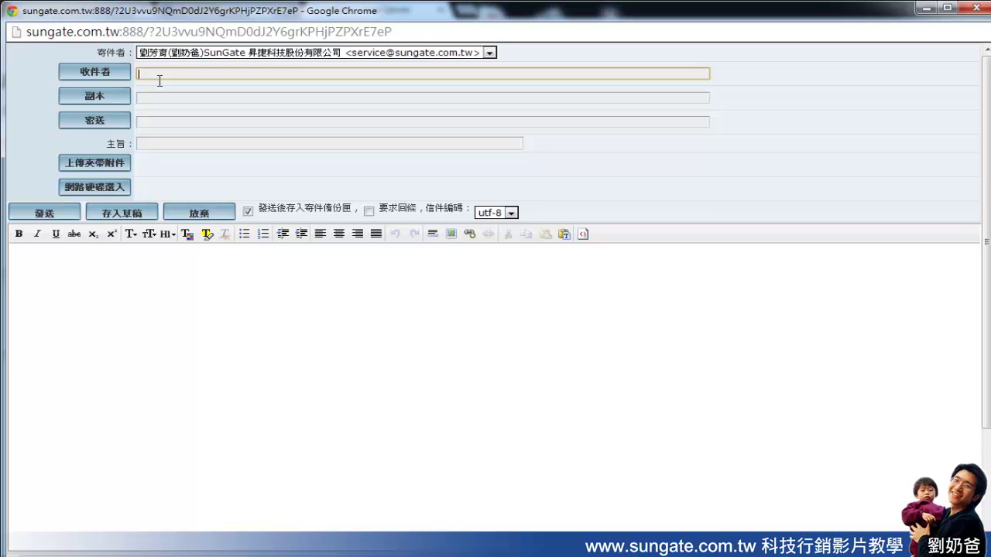
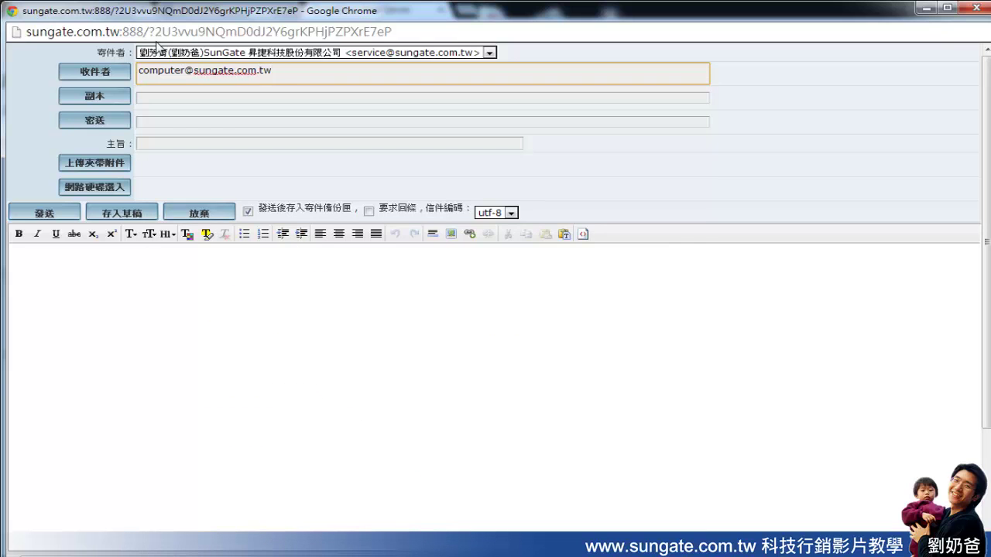
- Highlight the domain and group account name in the recipient, then move the window aside
left_click_drag(285, 77, 194, 80)
left_click(271, 72)
left_click_drag(281, 75, 194, 76)
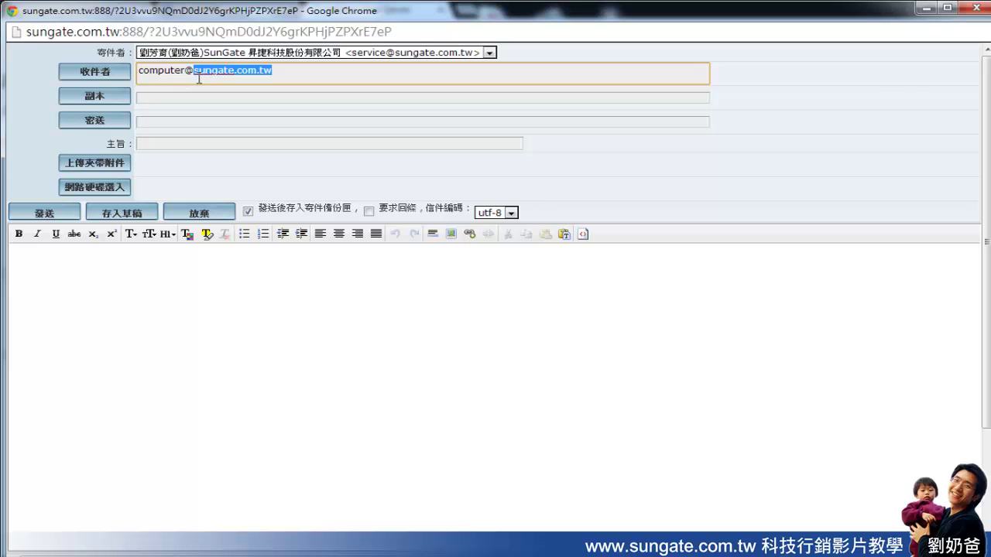
left_click(313, 83)
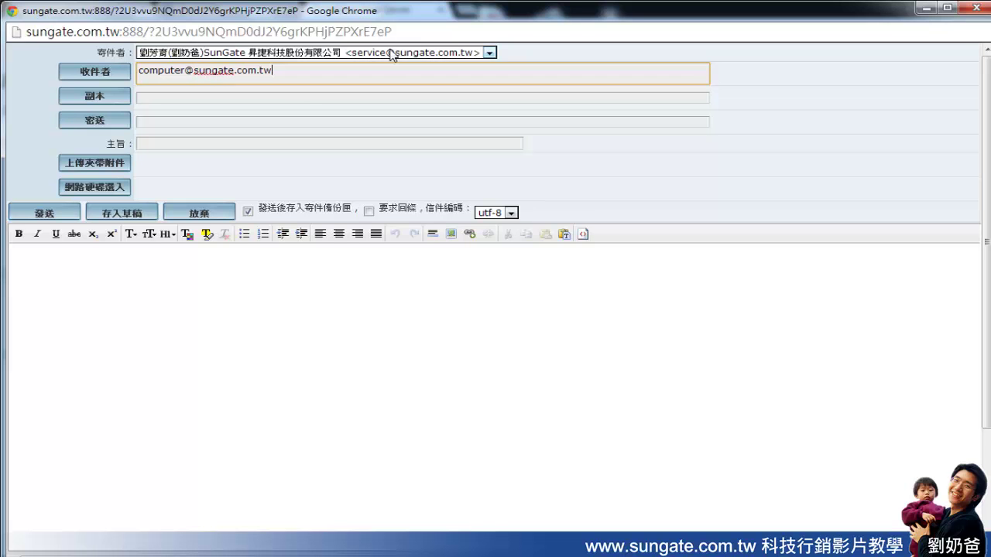
left_click_drag(186, 76, 141, 77)
left_click(255, 106)
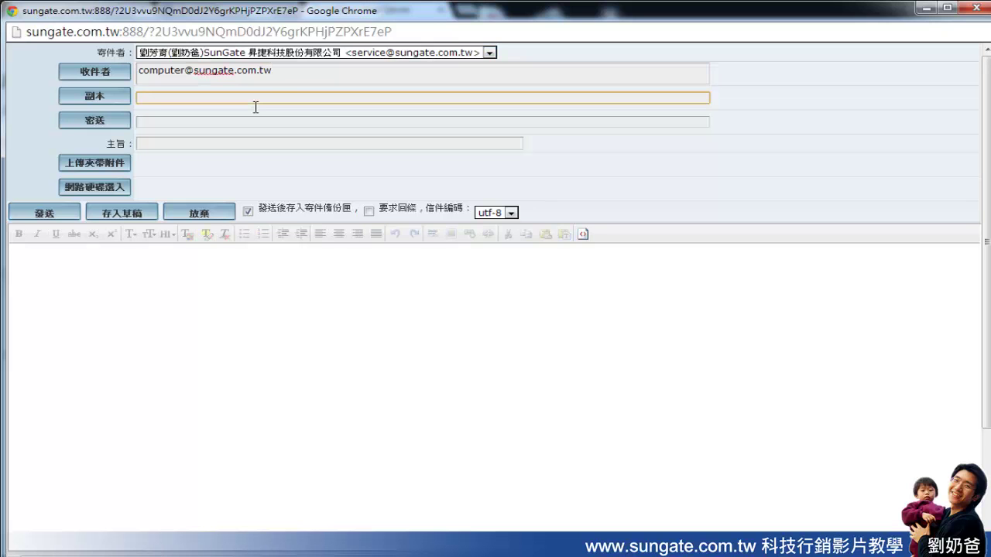
left_click_drag(402, 10, 914, 34)
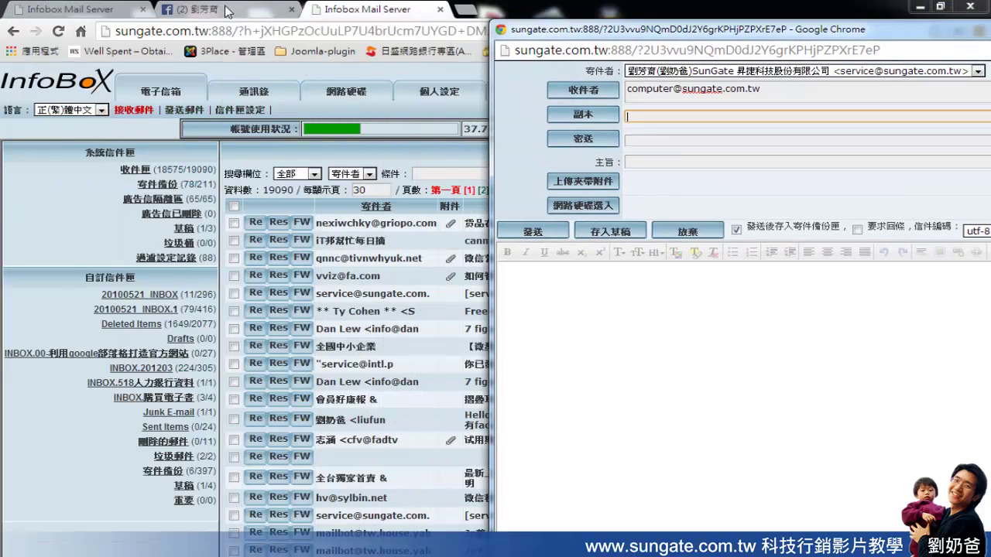
- Recheck the 電腦公會 virtual account computer and external address list in the admin tab
left_click(91, 10)
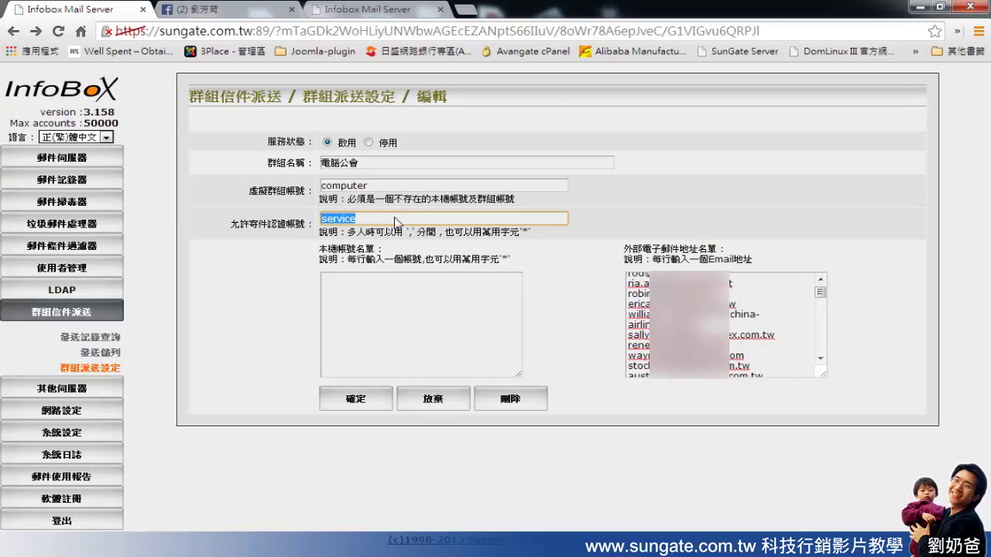
left_click(402, 187)
left_click_drag(399, 190, 321, 190)
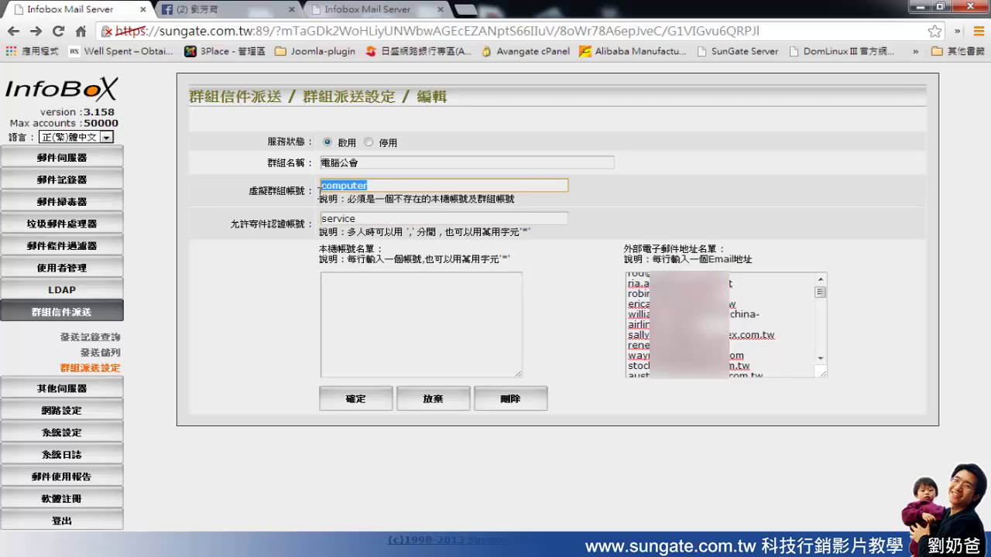
left_click(399, 190)
left_click_drag(635, 291, 722, 385)
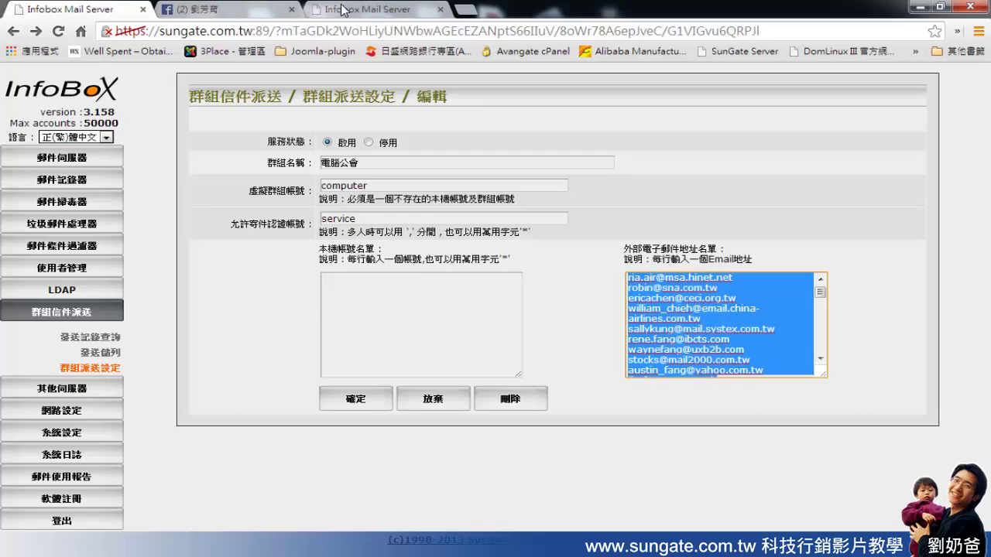
left_click(345, 9)
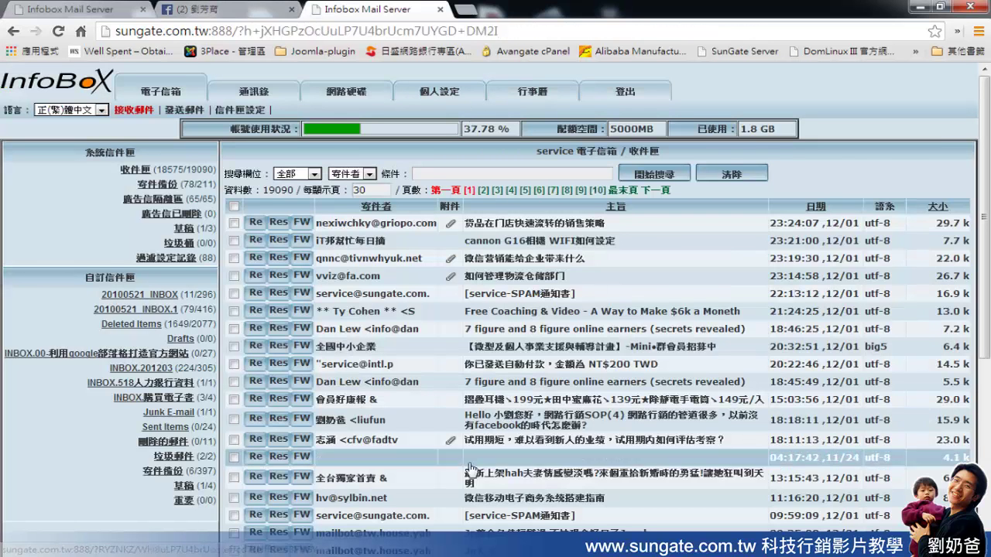
mouse_move(232, 551)
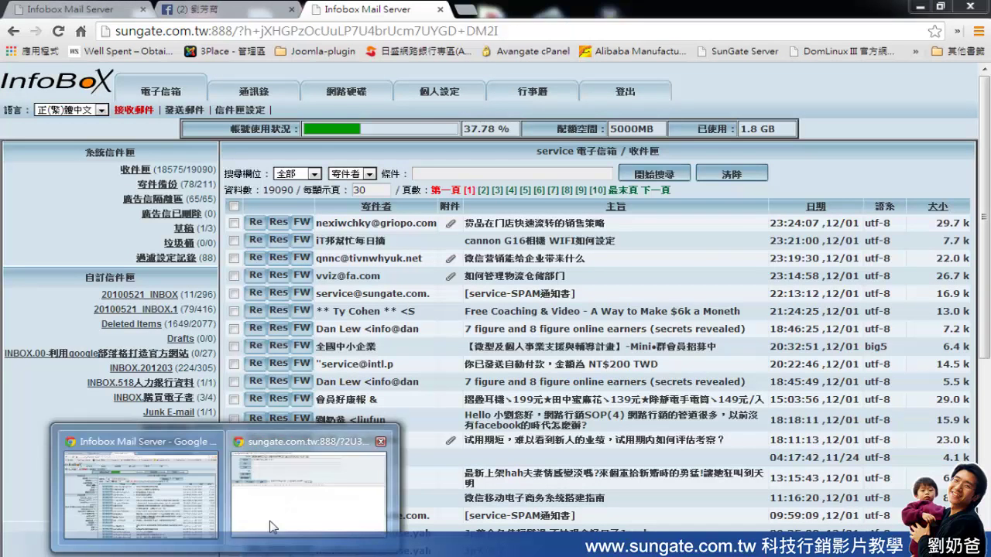
left_click(273, 526)
left_click_drag(748, 38, 399, 44)
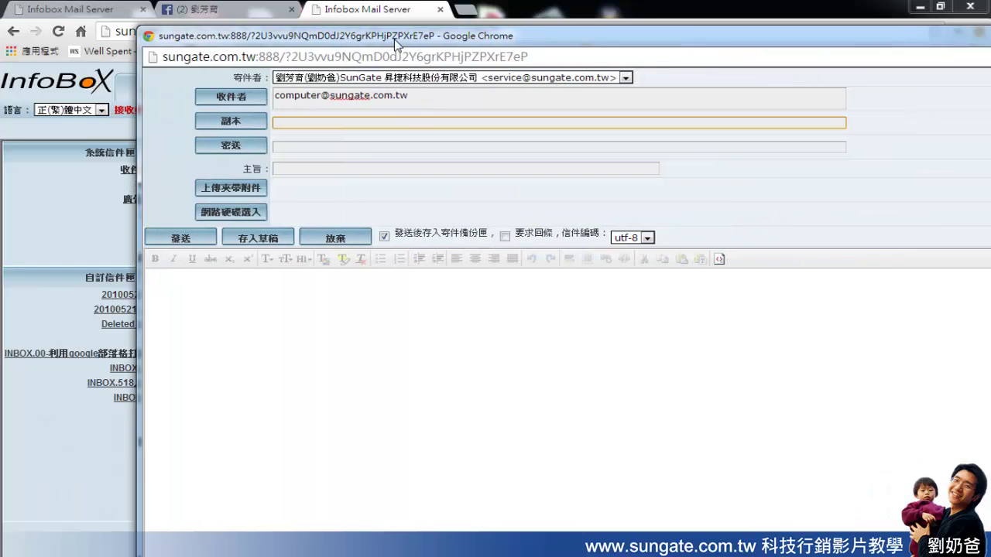
left_click_drag(422, 106, 271, 96)
left_click(317, 172)
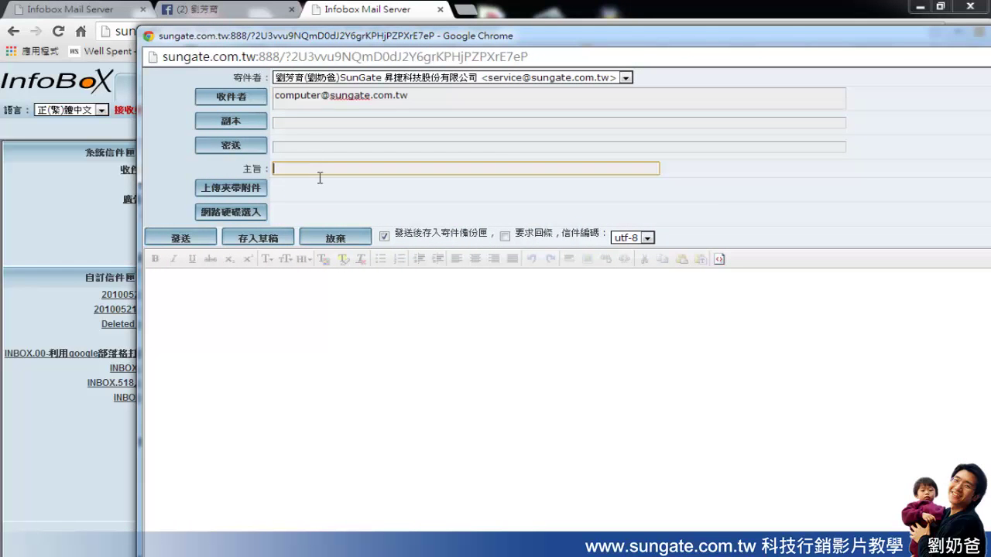
left_click(281, 312)
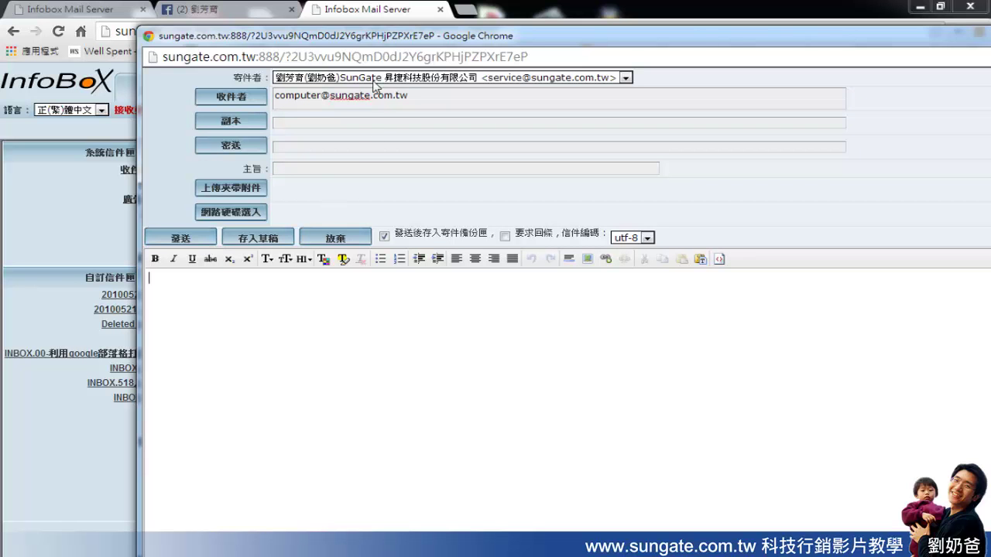
left_click_drag(369, 38, 700, 82)
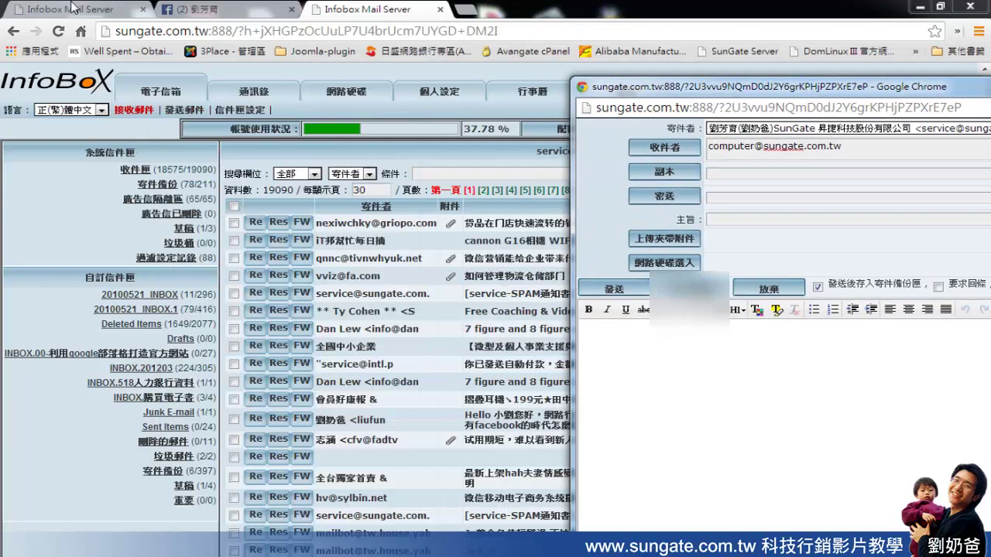
left_click(80, 11)
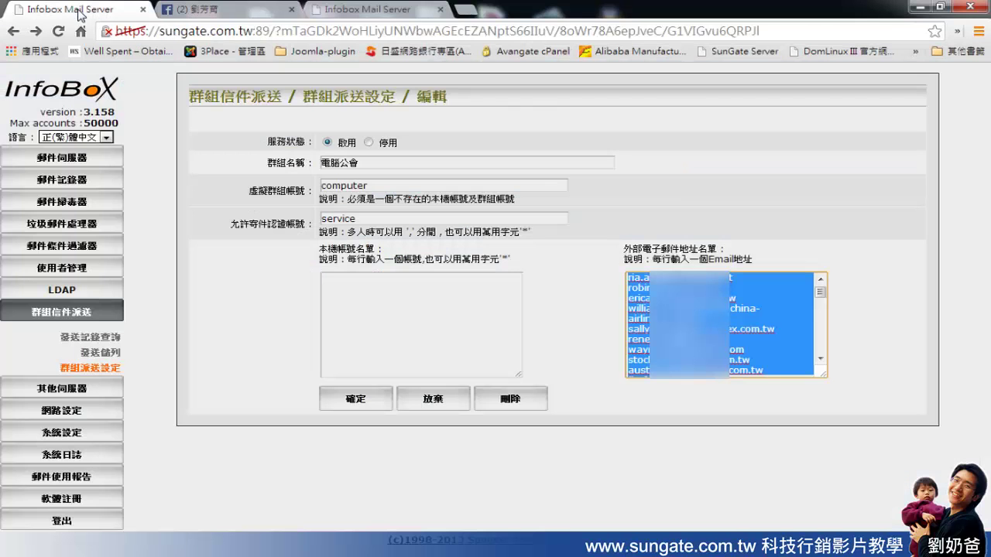
left_click(751, 307)
scroll(758, 294, "up", 1)
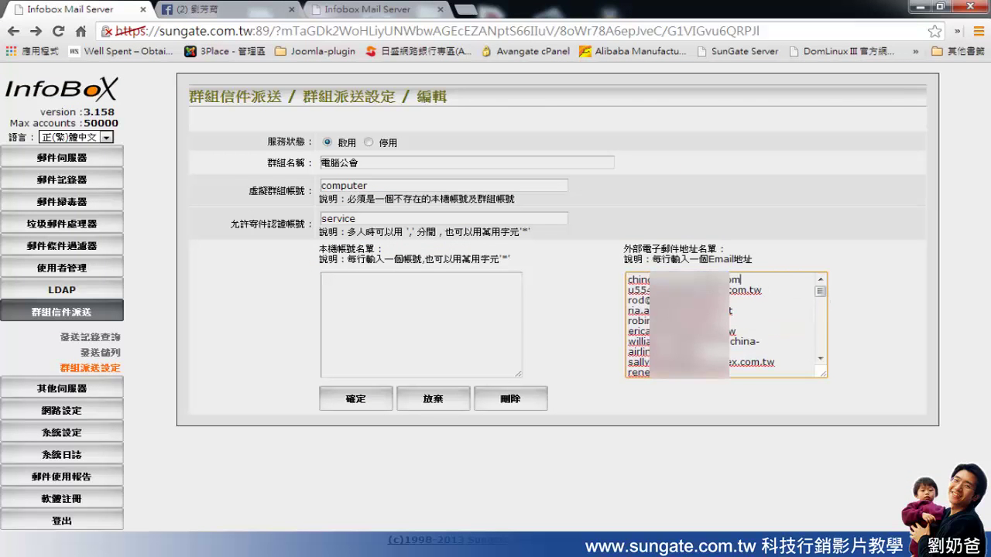
key("shift+Home")
left_click_drag(763, 290, 628, 291)
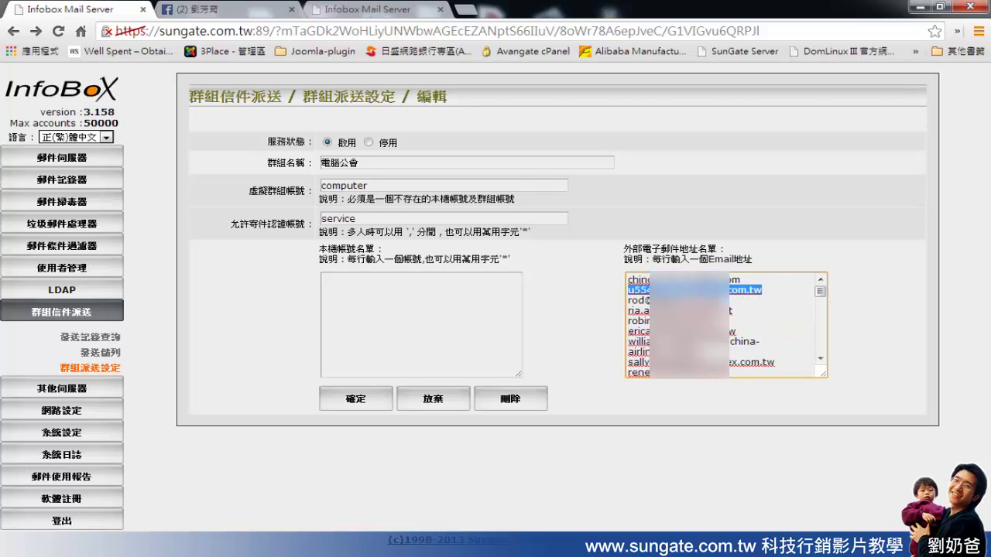
left_click_drag(745, 301, 627, 302)
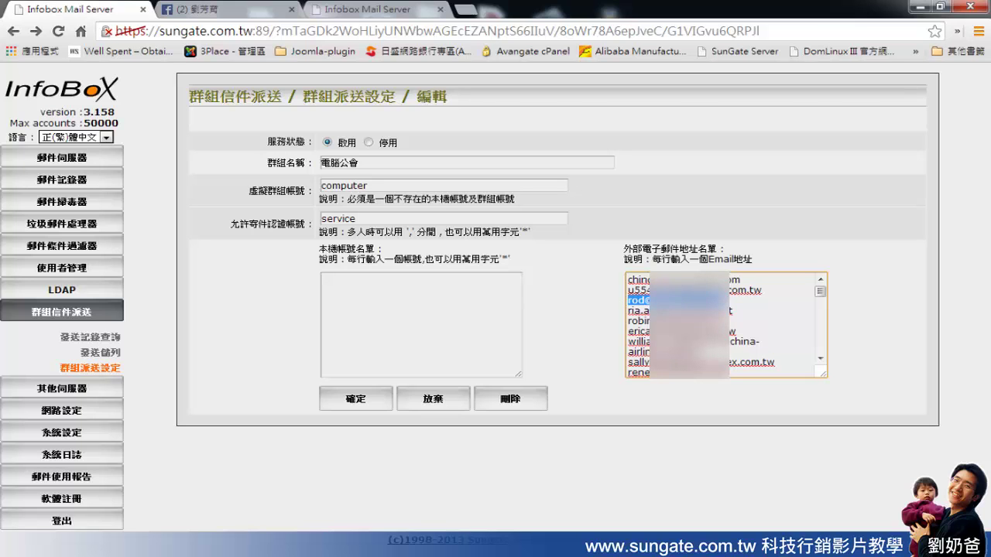
left_click_drag(635, 288, 729, 367)
left_click_drag(628, 356, 763, 356)
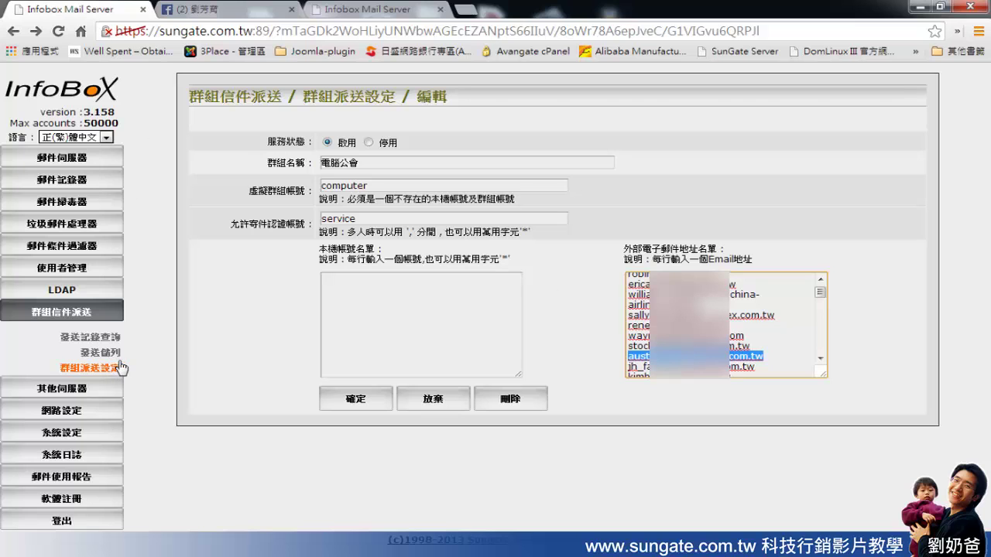
left_click_drag(312, 231, 242, 226)
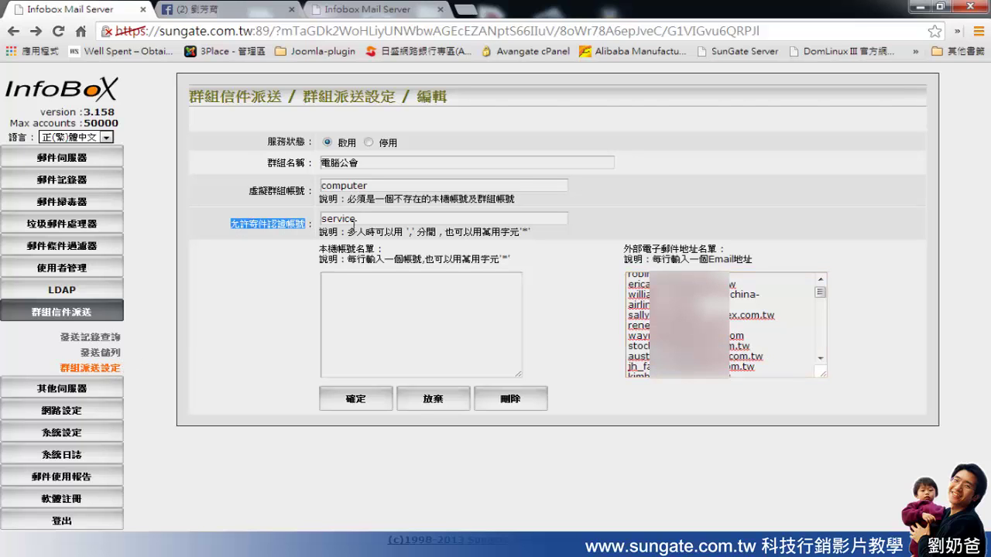
- Highlight allowed sender 'service' and virtual group account 'computer' in the group settings
left_click(356, 221)
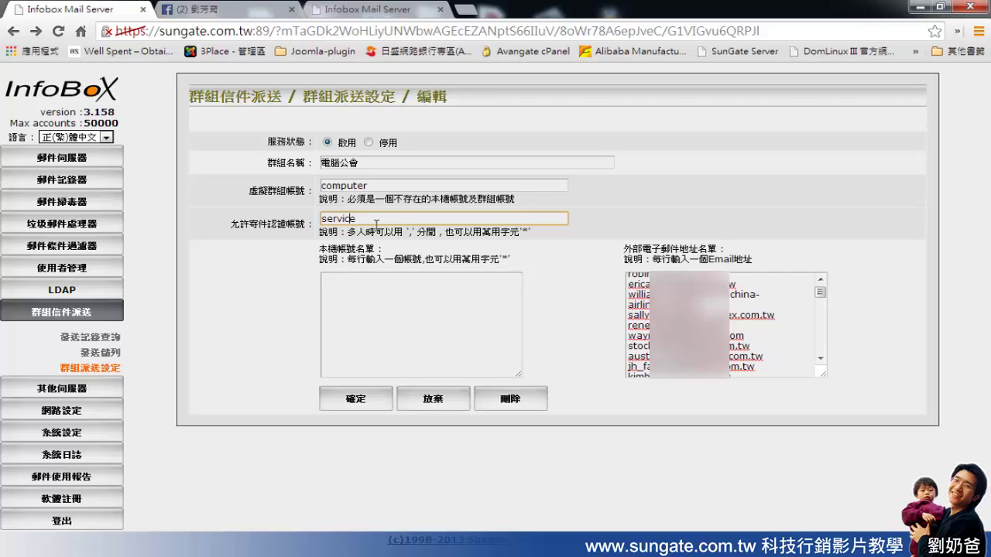
left_click_drag(376, 224, 322, 226)
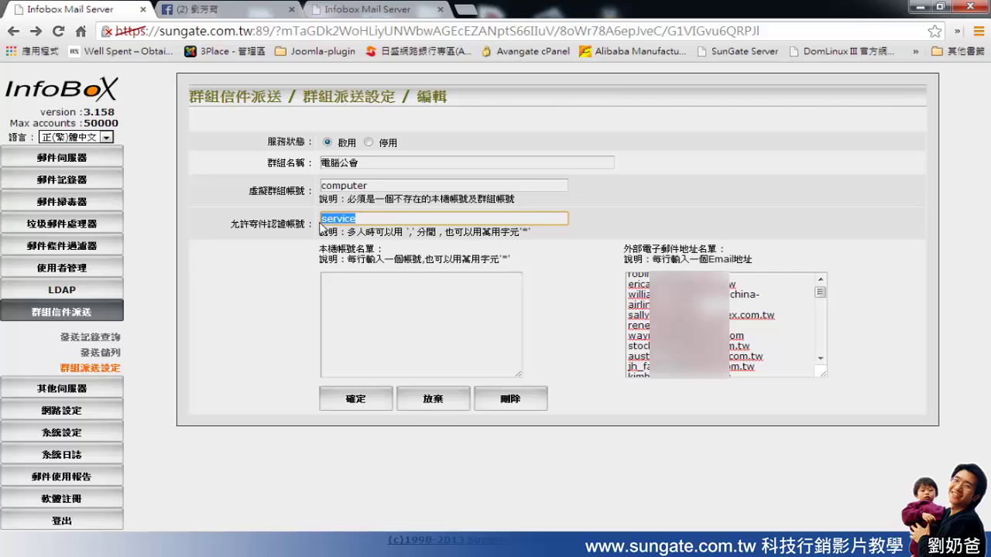
left_click_drag(377, 188, 310, 196)
left_click(459, 223)
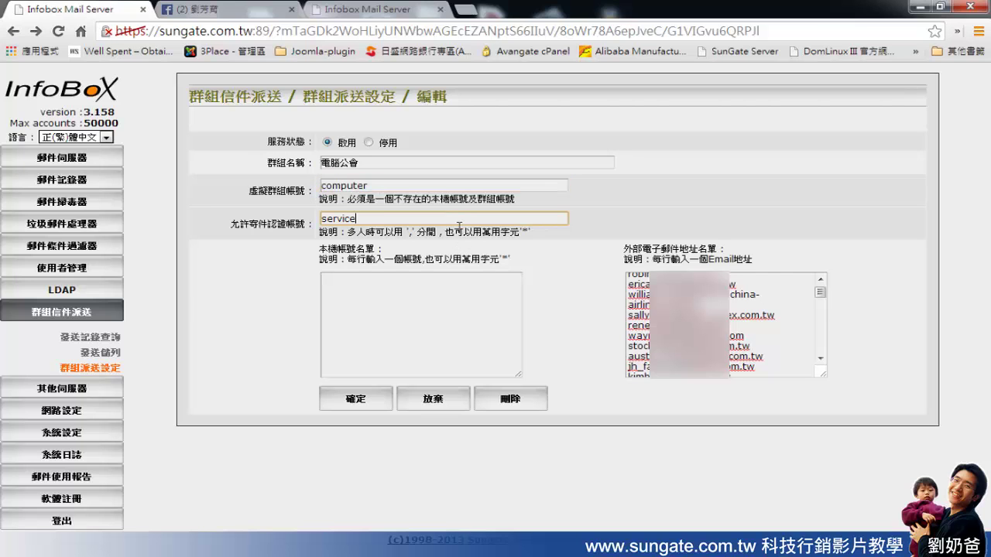
left_click_drag(383, 224, 323, 226)
double_click(390, 189)
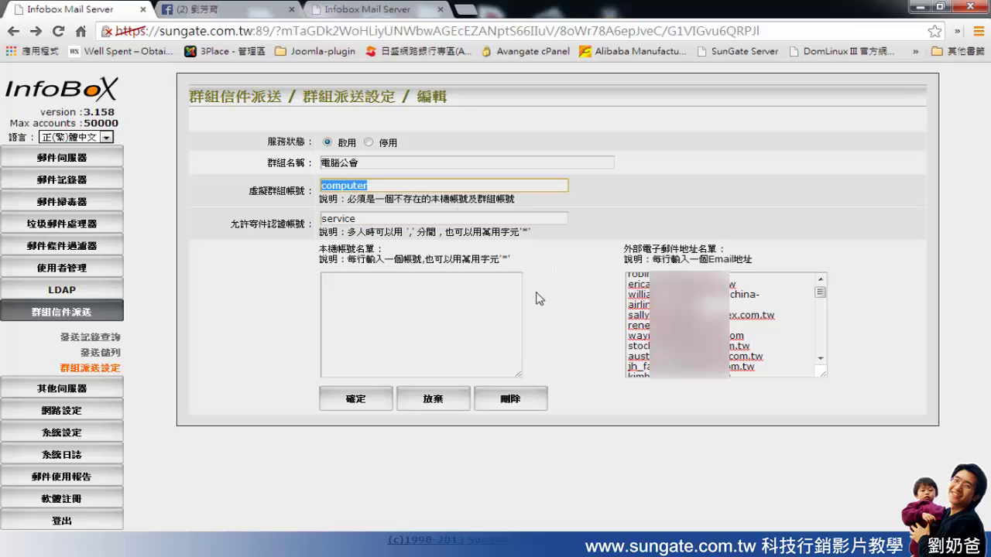
- Highlight the account name and external member addresses, then view the empty send queue
left_click(515, 300)
double_click(418, 191)
left_click(443, 192)
key("shift+Left")
key("shift+Left")
left_click_drag(802, 295, 716, 385)
left_click(700, 424)
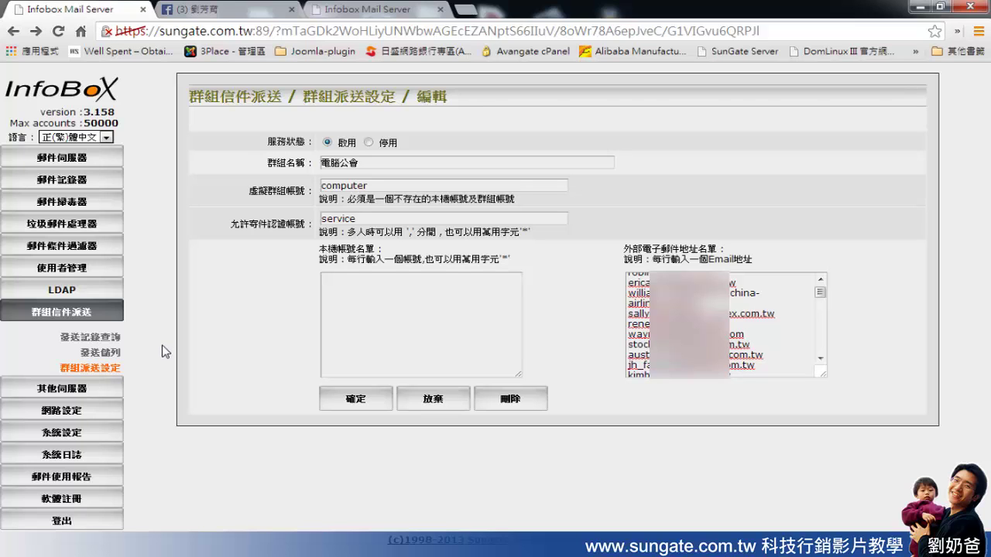
left_click(101, 352)
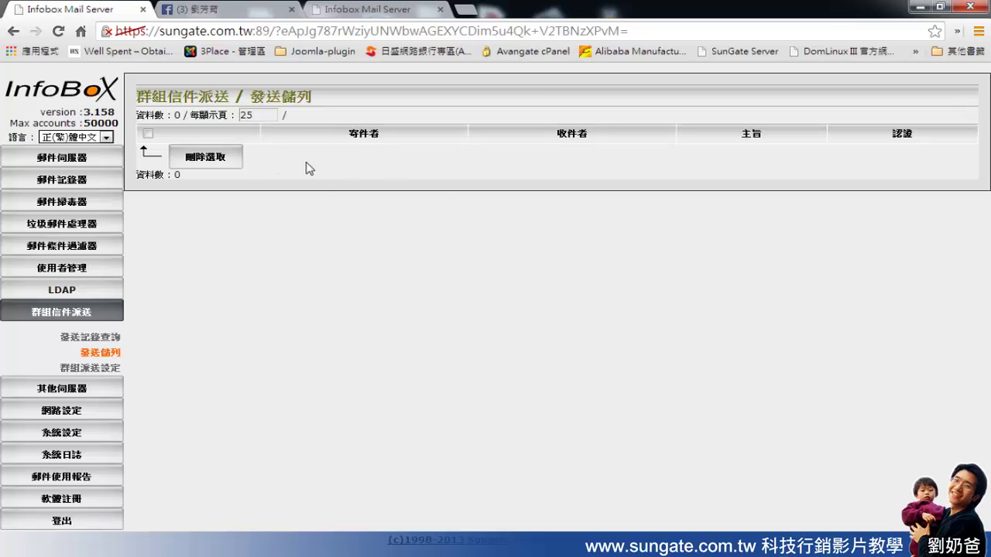
- Check the empty 發送記錄查詢 send log, then return to the 群組派送設定 group list
left_click(103, 339)
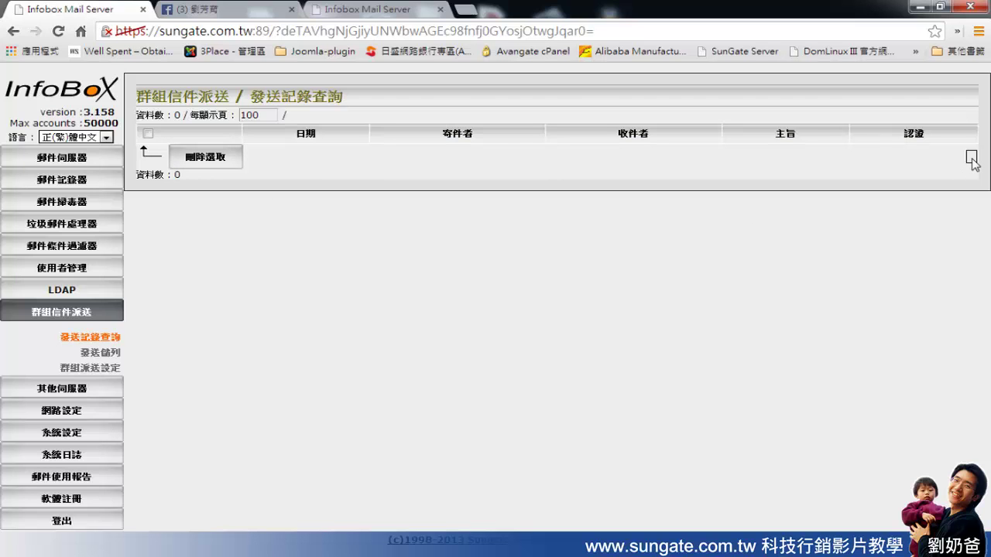
left_click(108, 375)
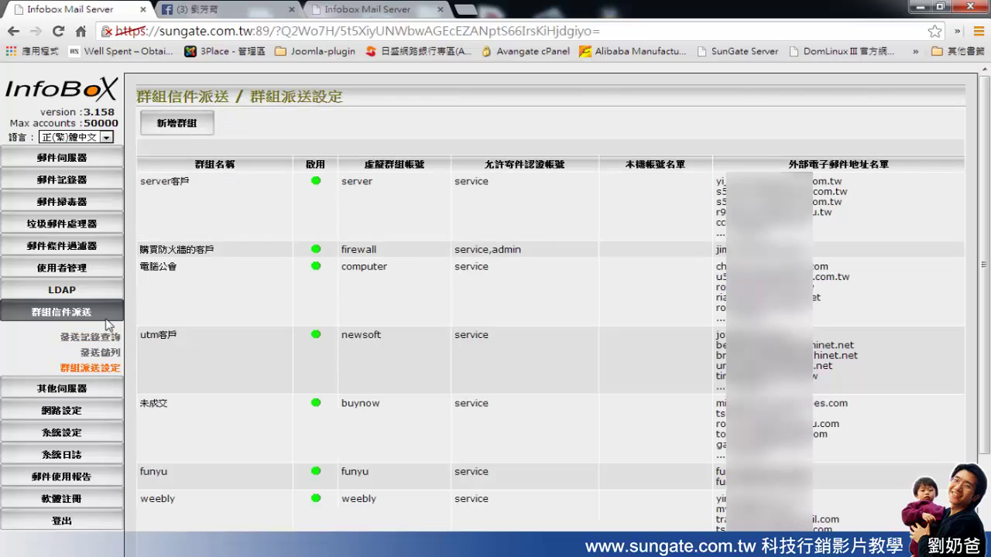
scroll(227, 189, "down", 3)
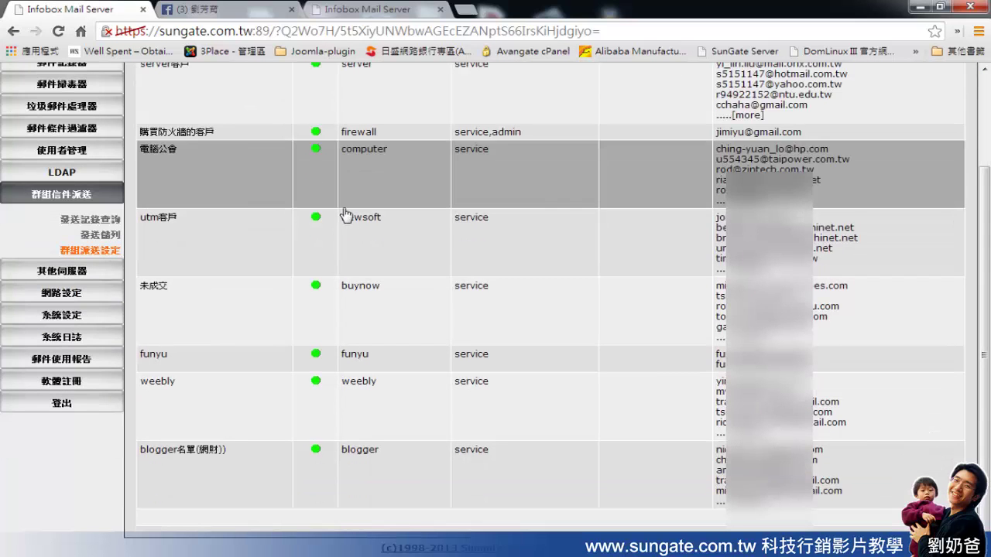
scroll(642, 411, "up", 3)
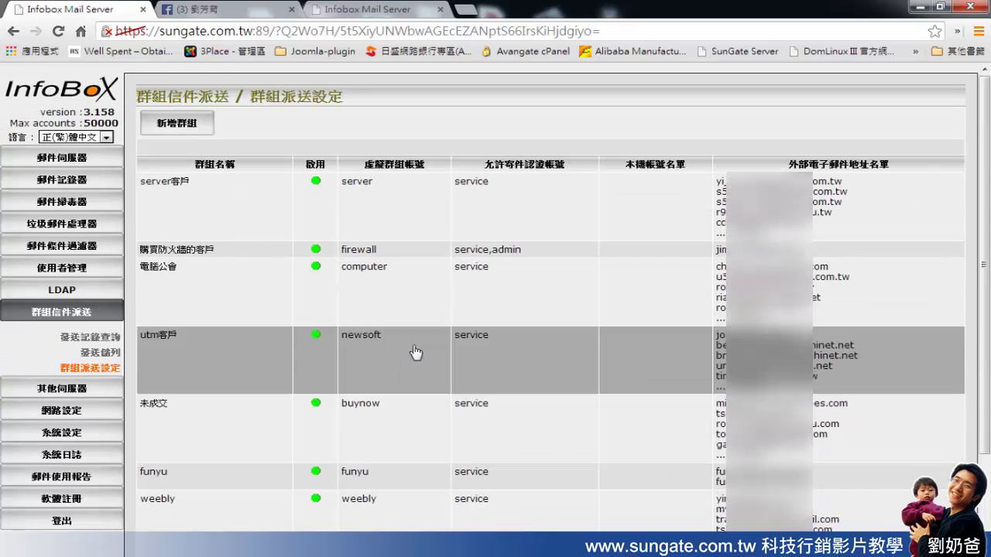